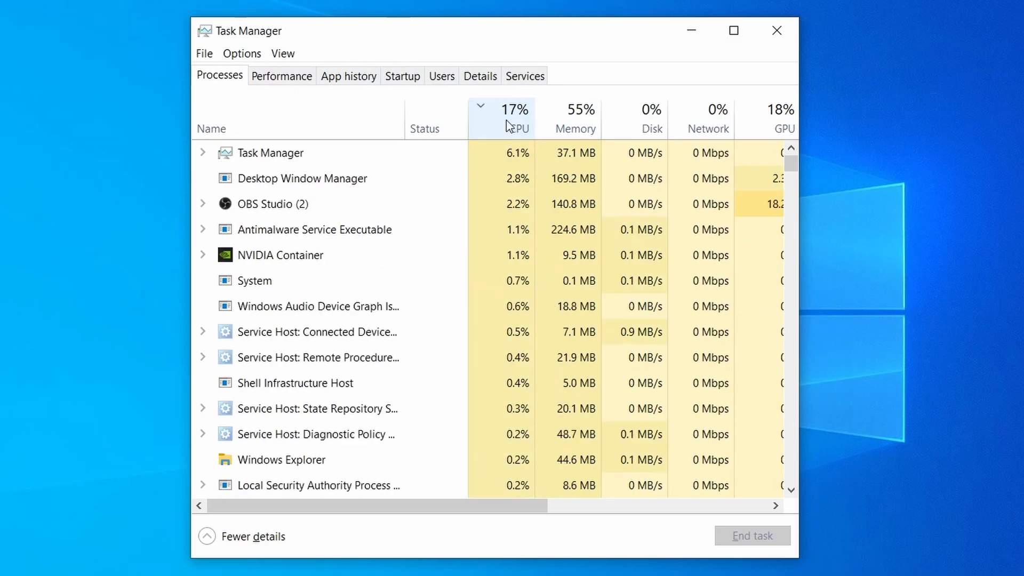
- Sort the running processes by memory usage and look through the list
click(582, 115)
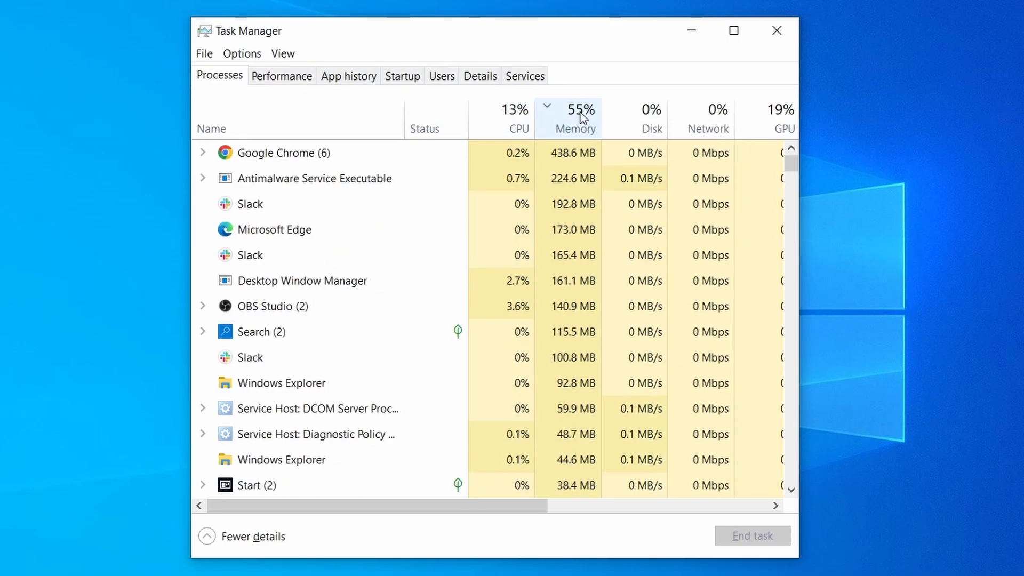
scroll(445, 360, down, 2)
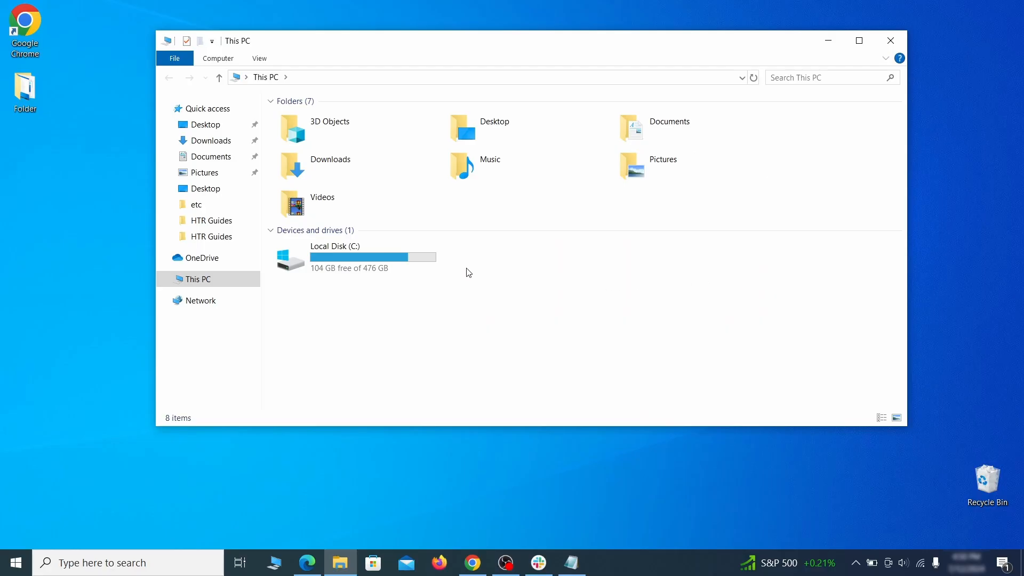
- In File Explorer, open the AppData\Roaming folder of the personal user profile on Local Disk (C:)
double_click(425, 264)
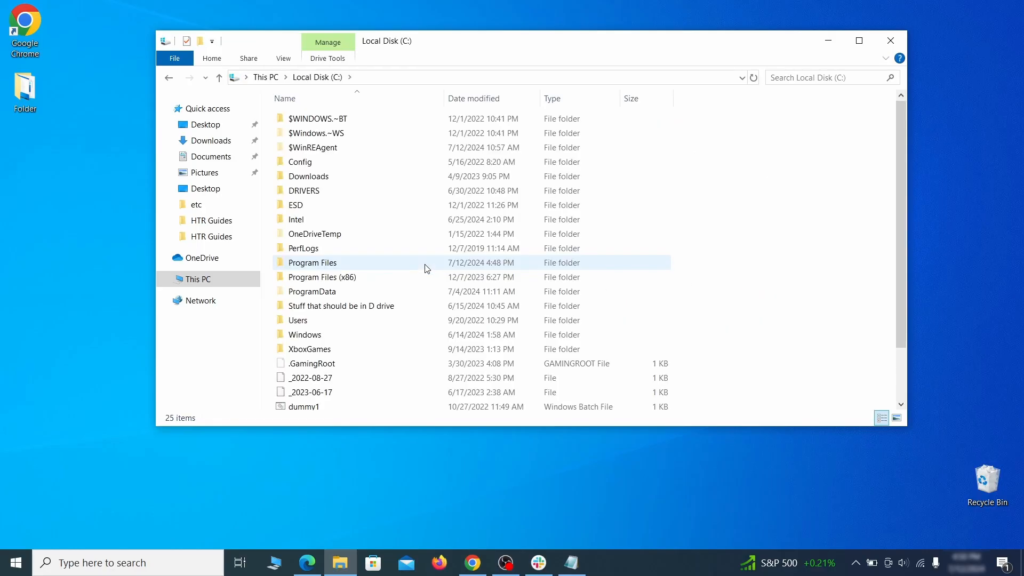
double_click(325, 322)
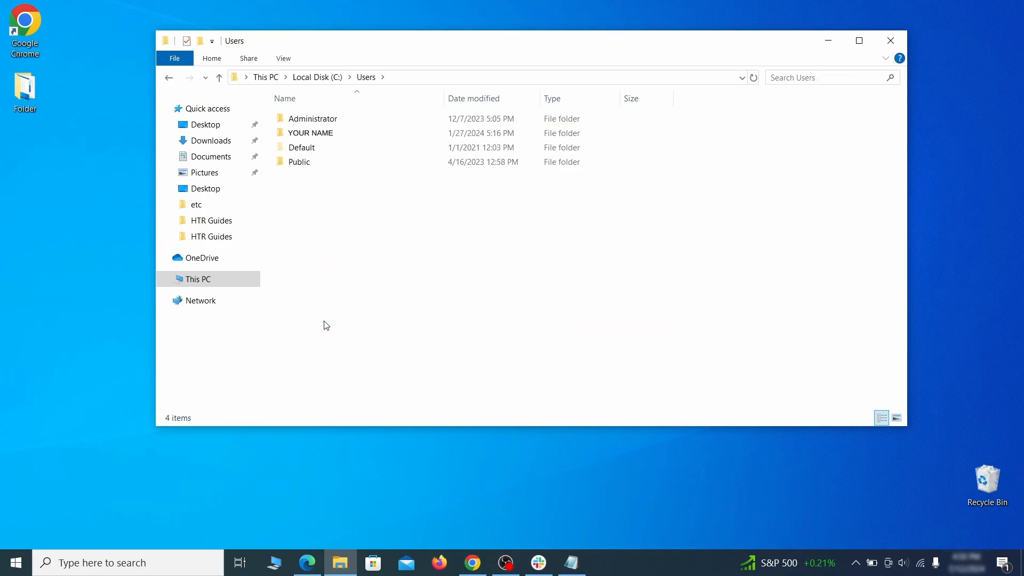
double_click(430, 136)
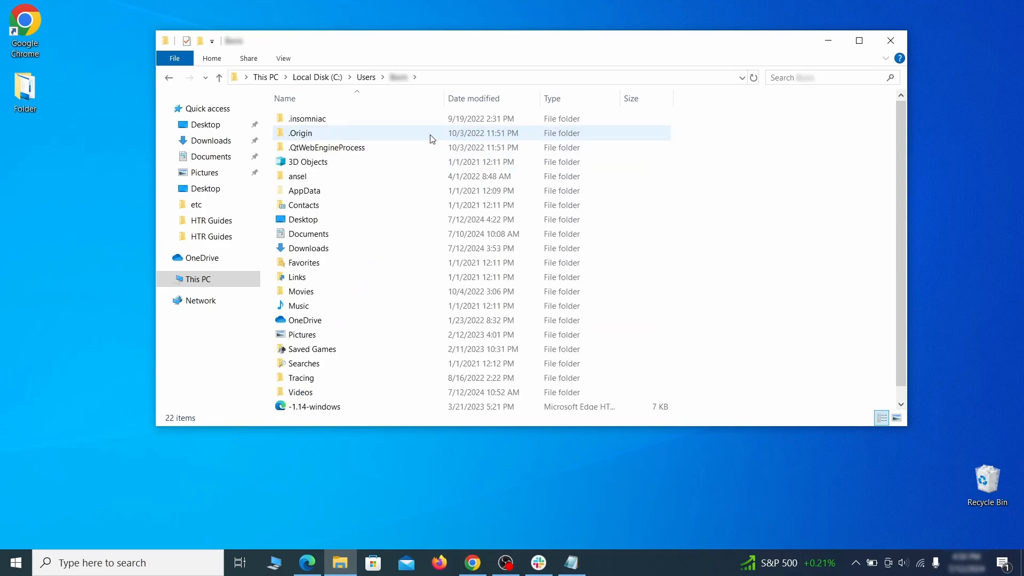
double_click(425, 190)
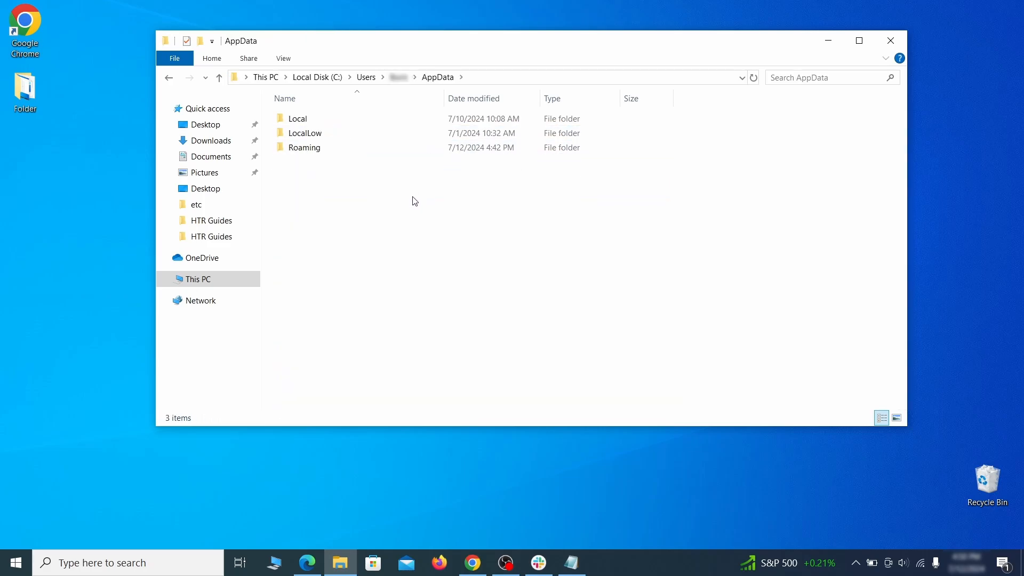
double_click(420, 148)
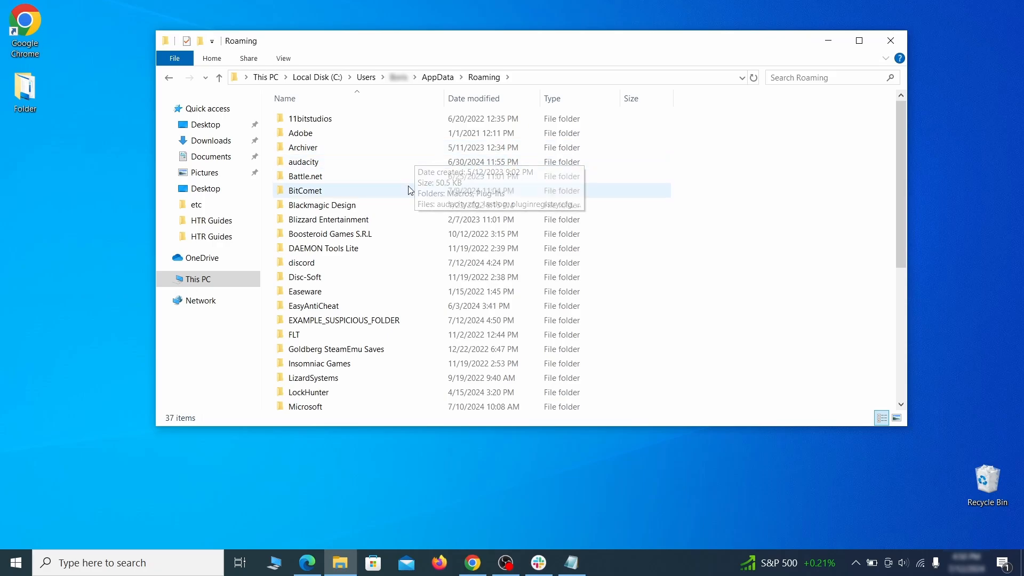
- Try to delete EXAMPLE_SUSPICIOUS_FOLDER from the Roaming folder
scroll(409, 192, down, 2)
click(419, 245)
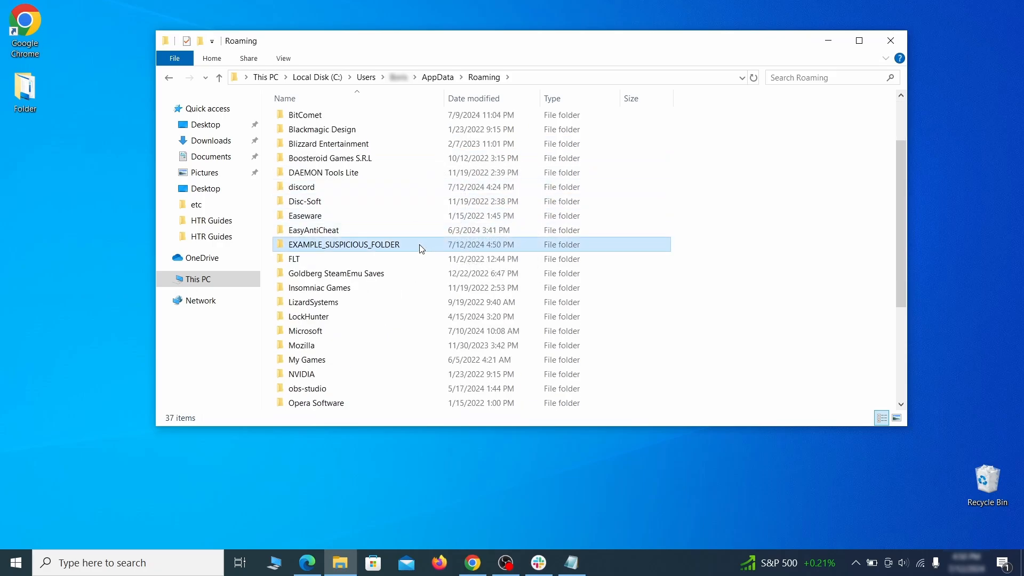
right_click(458, 247)
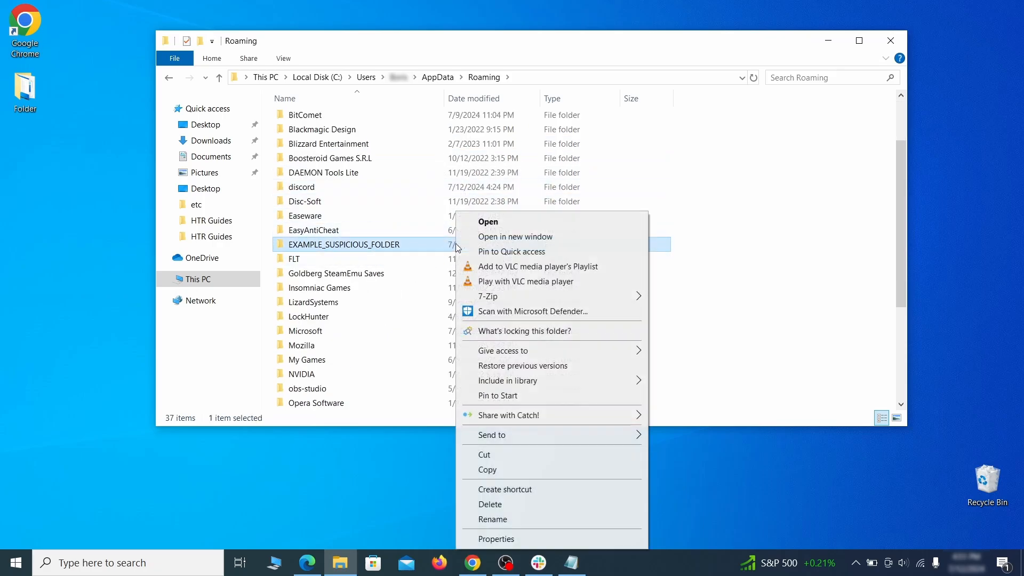
click(506, 506)
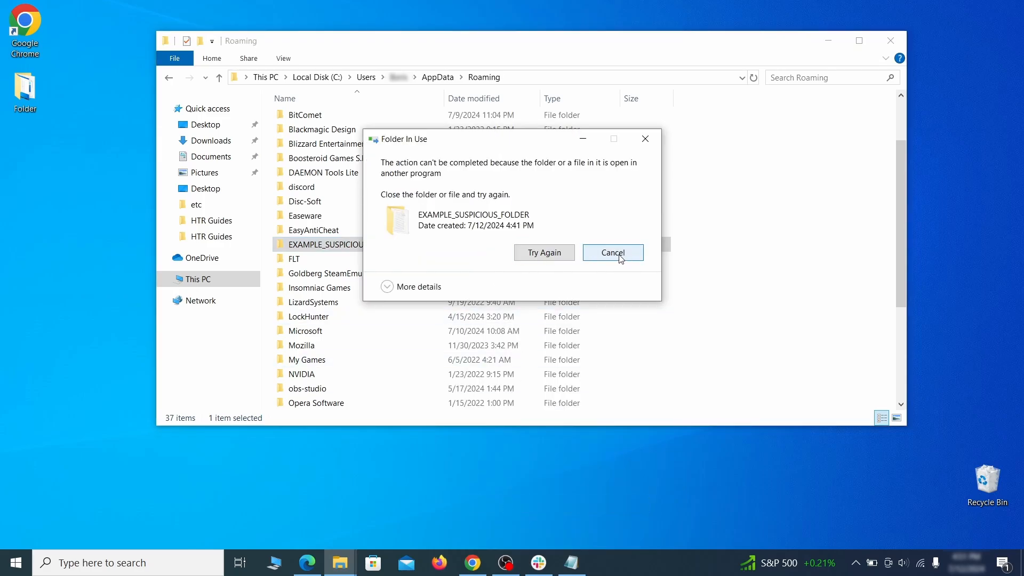
click(621, 258)
- Check what is locking EXAMPLE_SUSPICIOUS_FOLDER in the Roaming folder
right_click(436, 245)
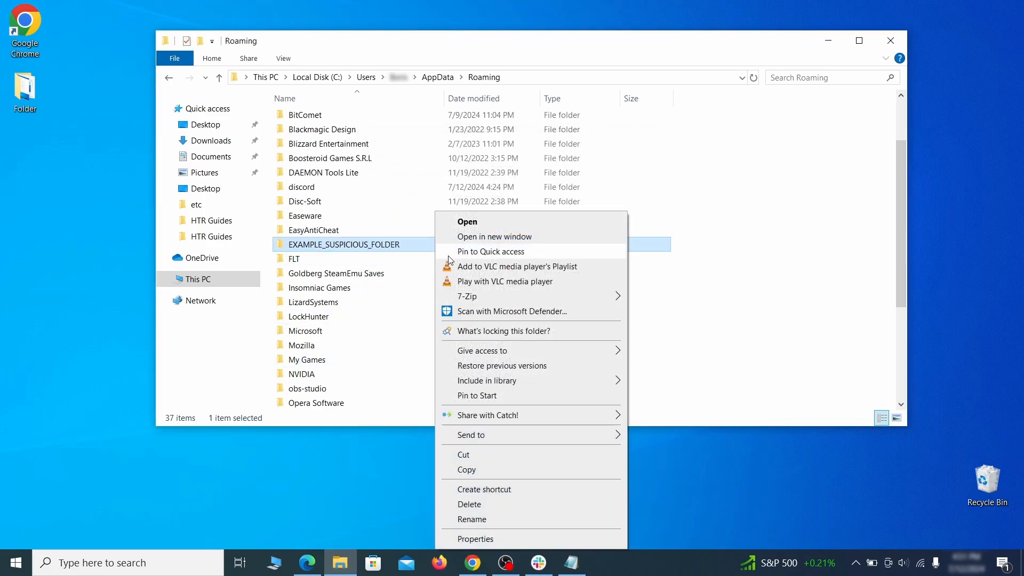
click(490, 331)
click(458, 134)
click(557, 333)
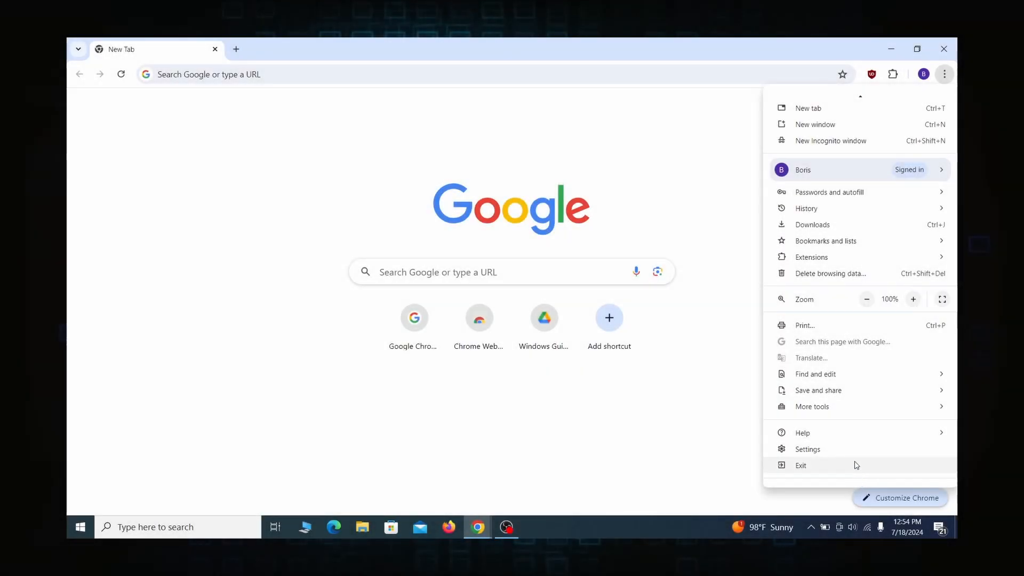
click(848, 473)
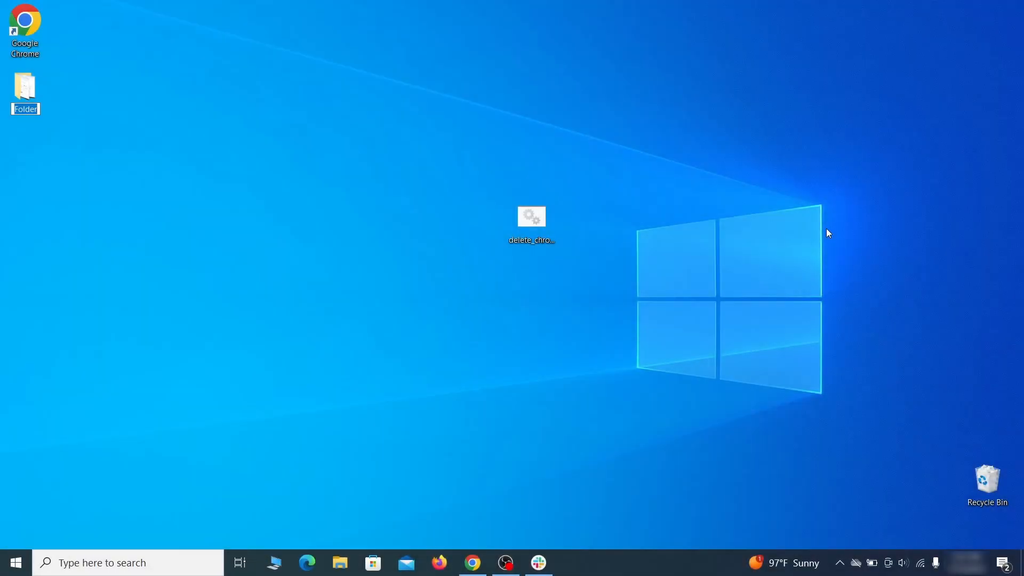
- Search Windows for "edit group policy" and open the Local Group Policy Editor
key(super)
text(edit group policy)
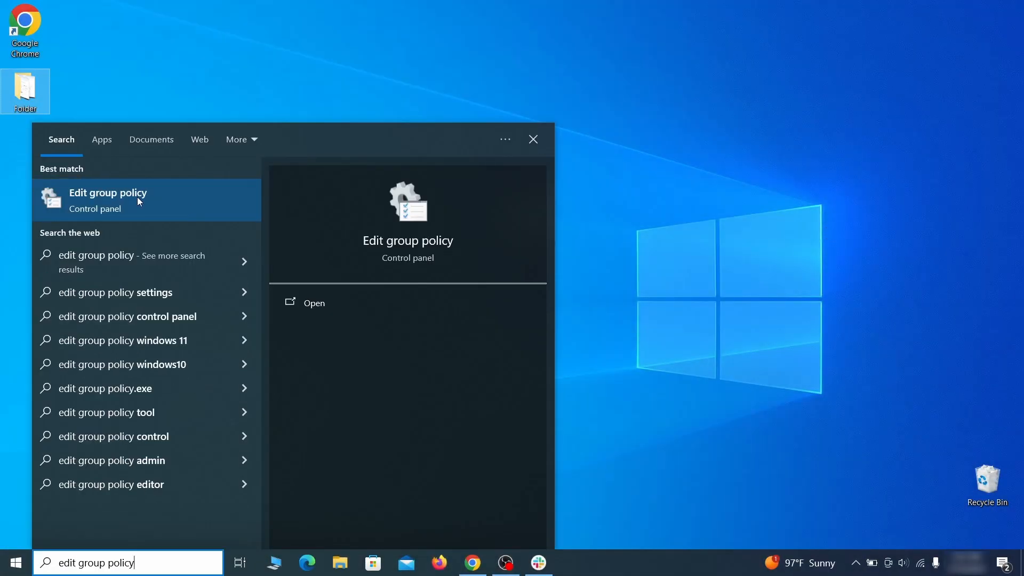
click(138, 201)
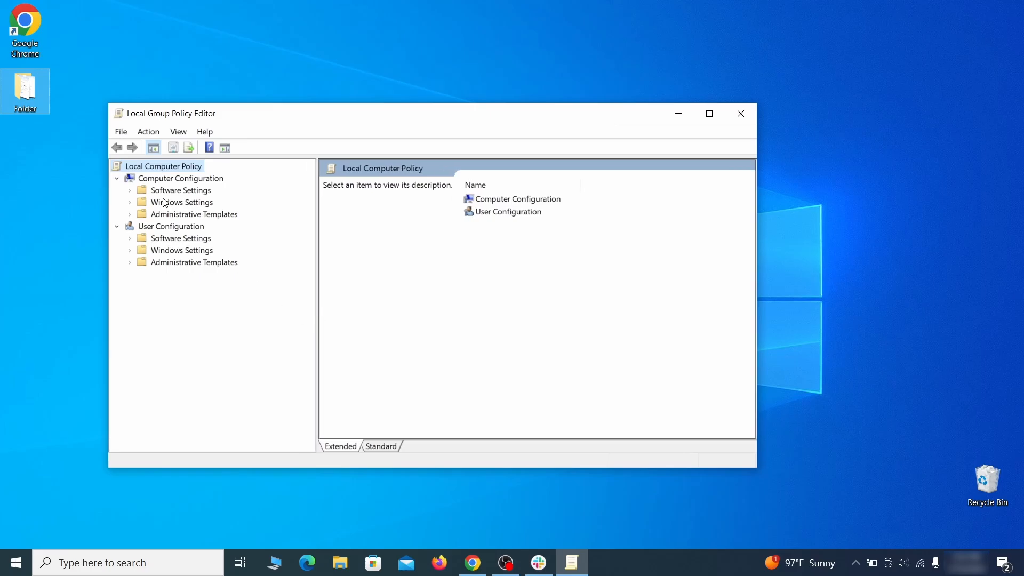
- Remove the chrome policy template from Administrative Templates under Computer Configuration, and close the Local Group Policy Editor
click(160, 179)
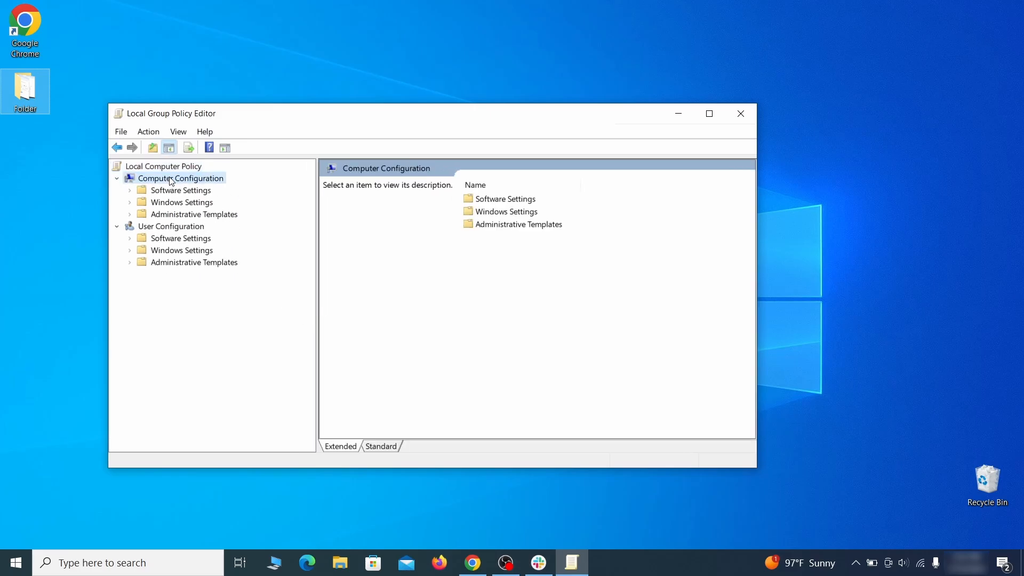
click(227, 216)
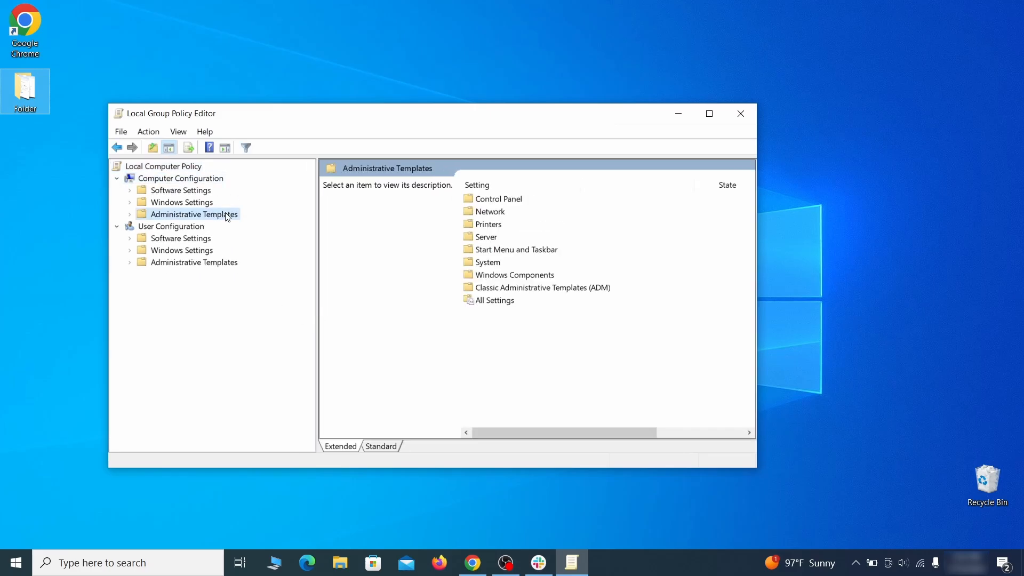
right_click(227, 216)
click(342, 222)
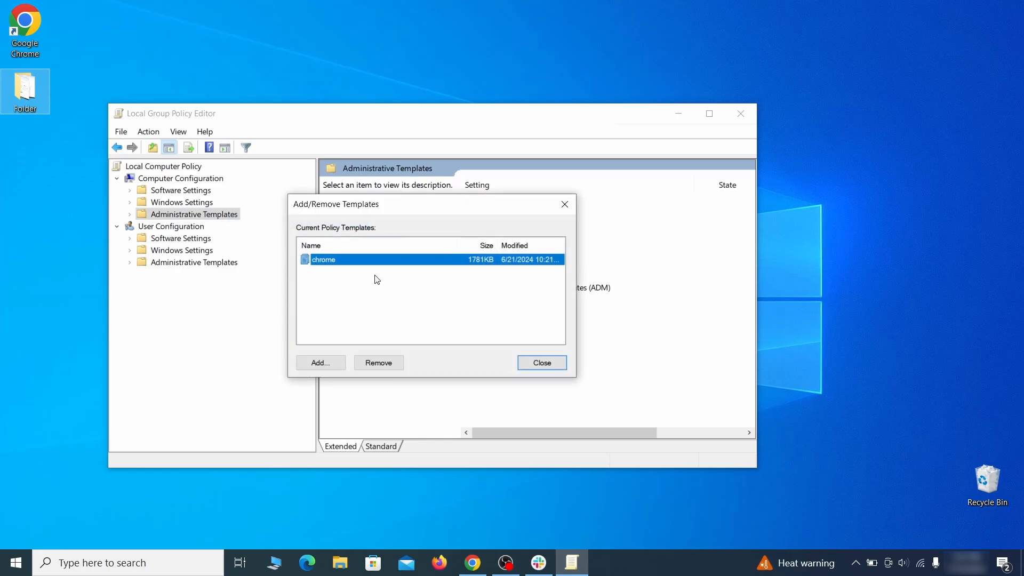
click(388, 358)
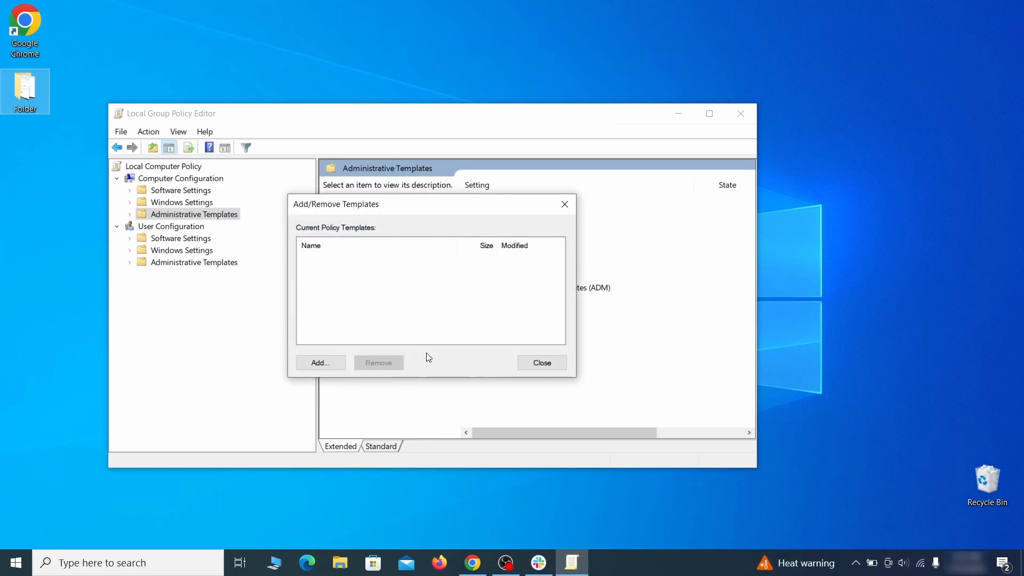
click(558, 363)
click(741, 114)
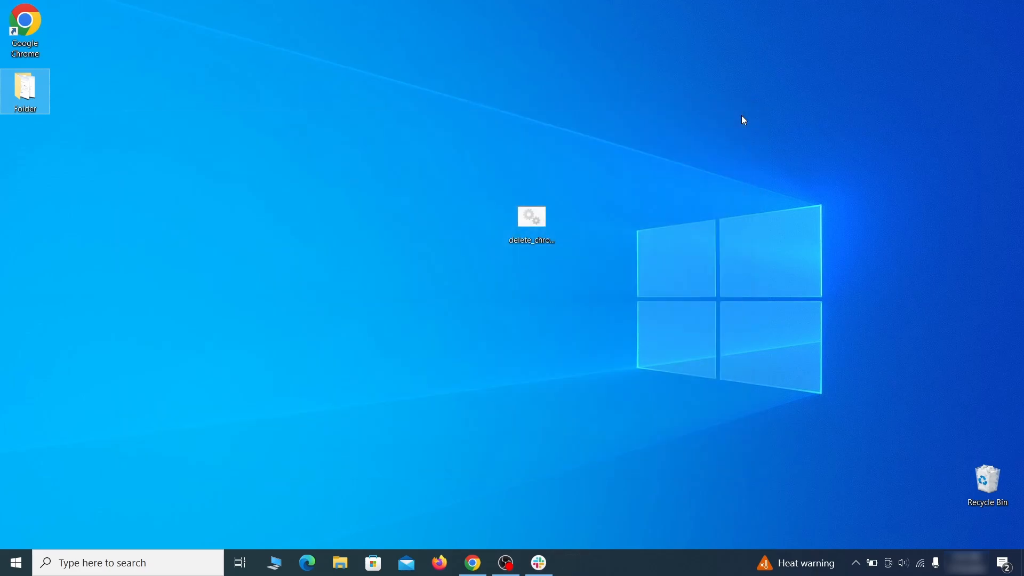
- Restart the computer and open the main menu in Chrome
click(16, 563)
click(17, 534)
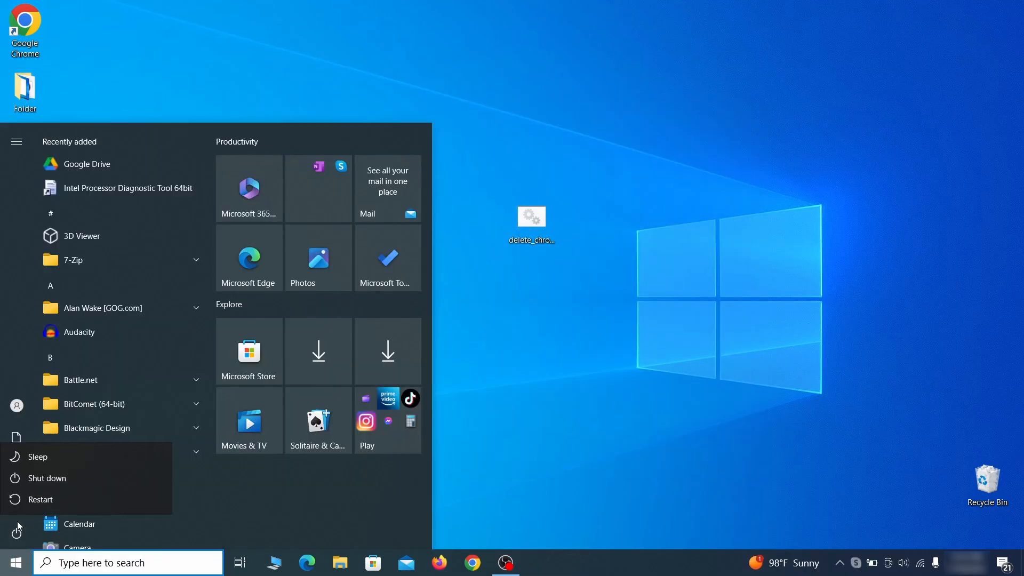
click(89, 498)
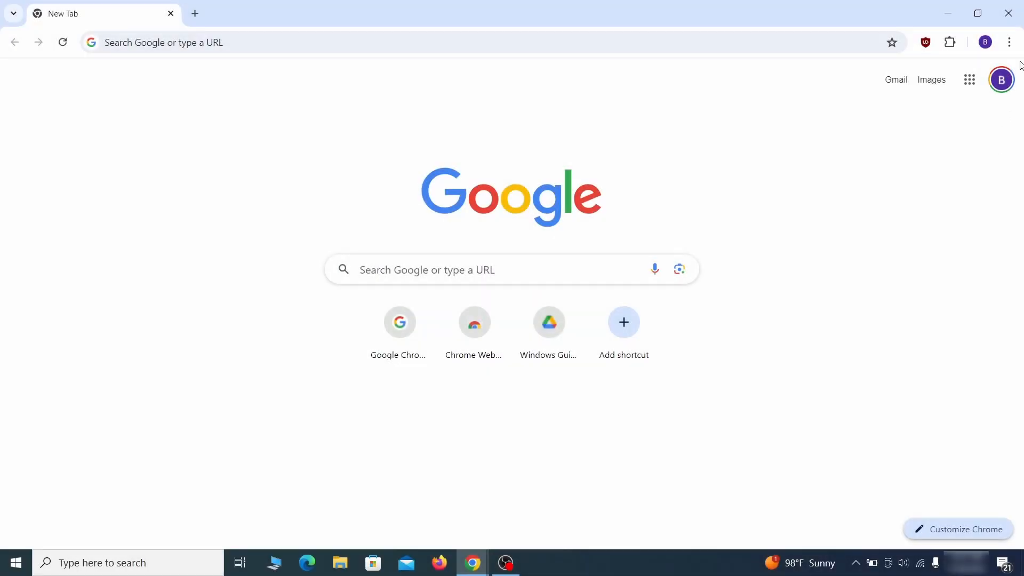
click(1006, 46)
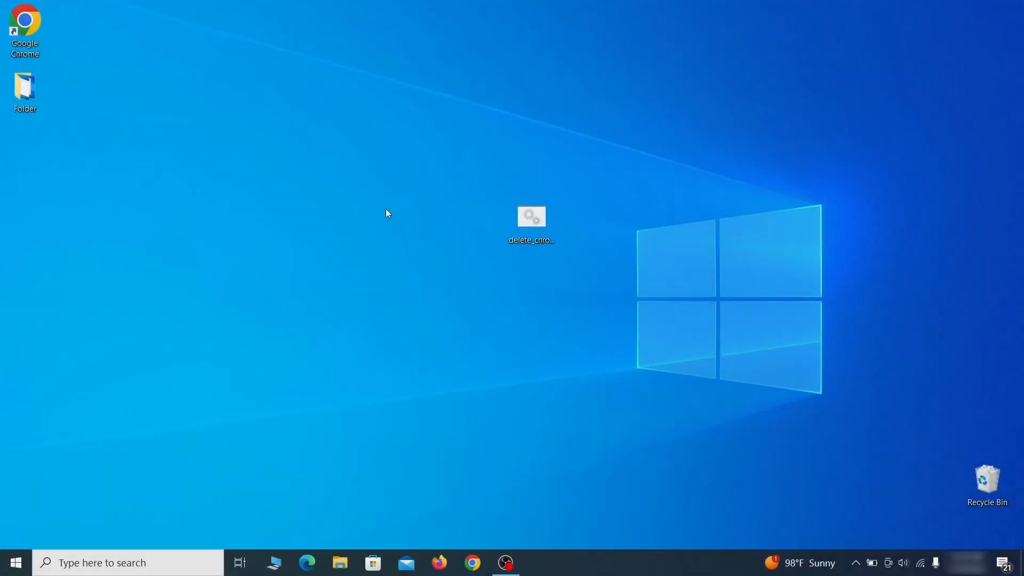
- Search Windows for "reg" and open the Registry Editor
key(super)
text(reg)
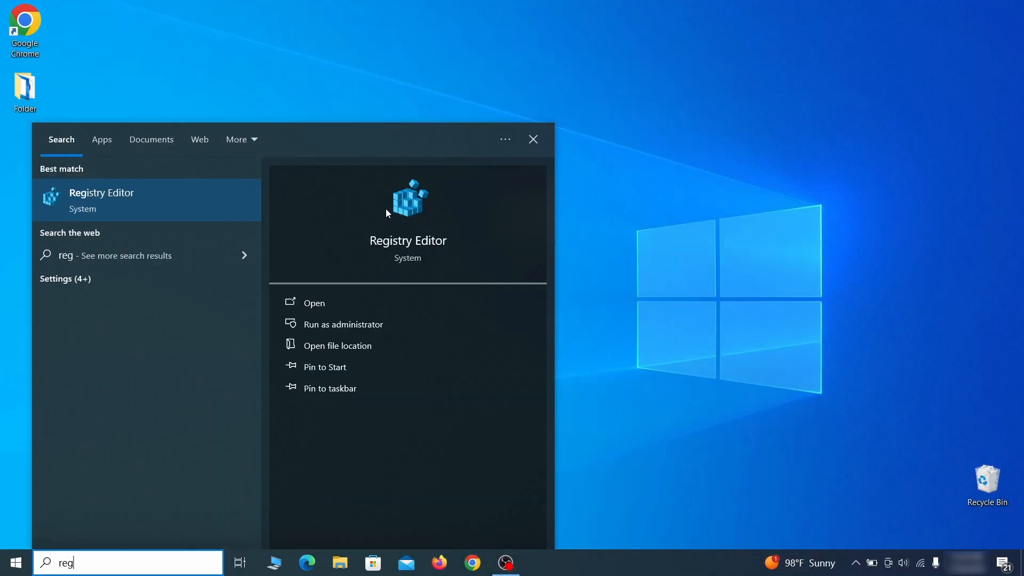
key(Return)
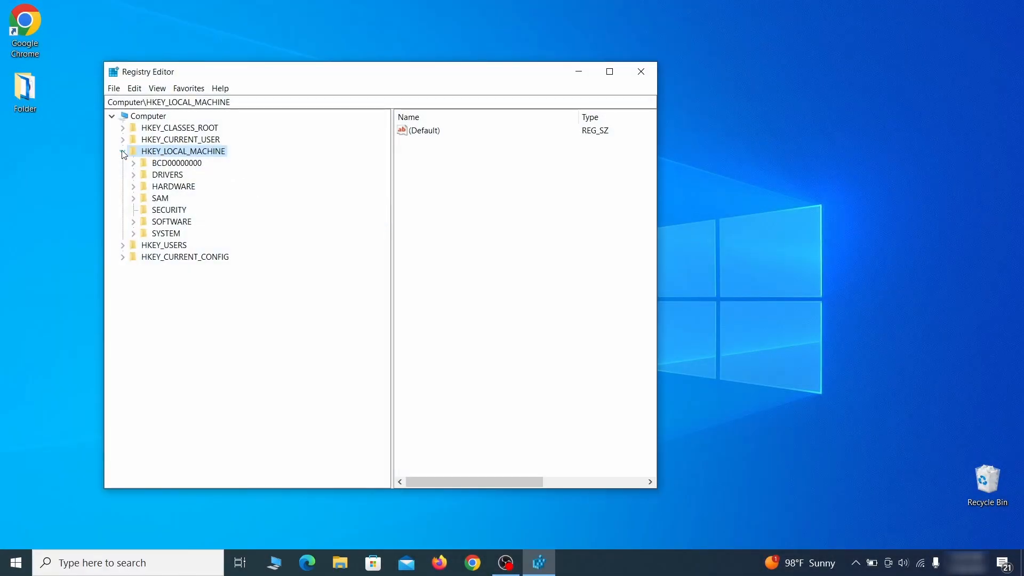
- Start deleting key 12000004 under Elements of object {b2721d73-1db4-4c62-bf78-c548a880142d} in HKEY_LOCAL_MACHINE\BCD00000000, and decline the confirmation
click(132, 163)
click(144, 186)
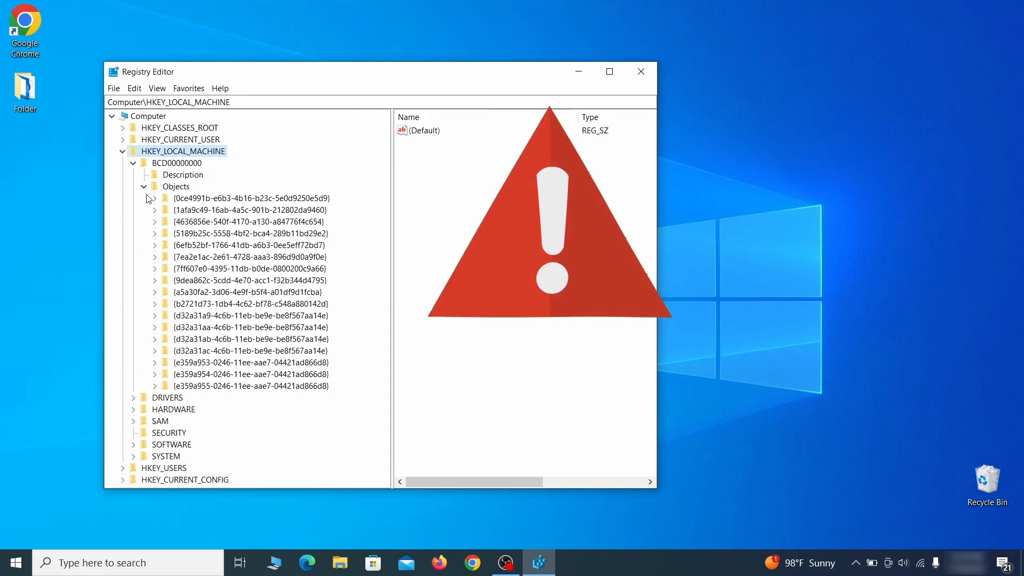
click(155, 304)
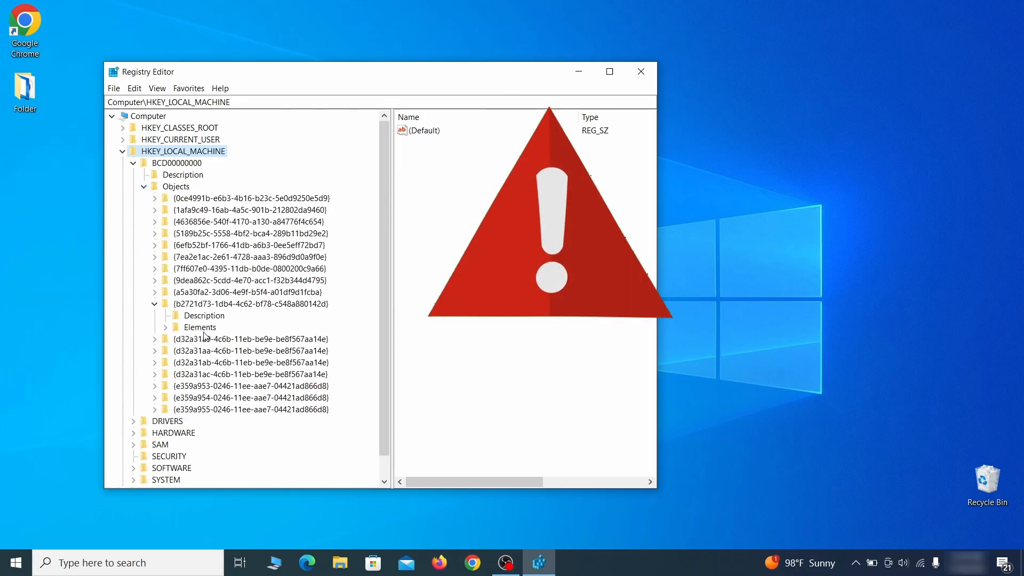
click(165, 328)
click(212, 362)
right_click(212, 362)
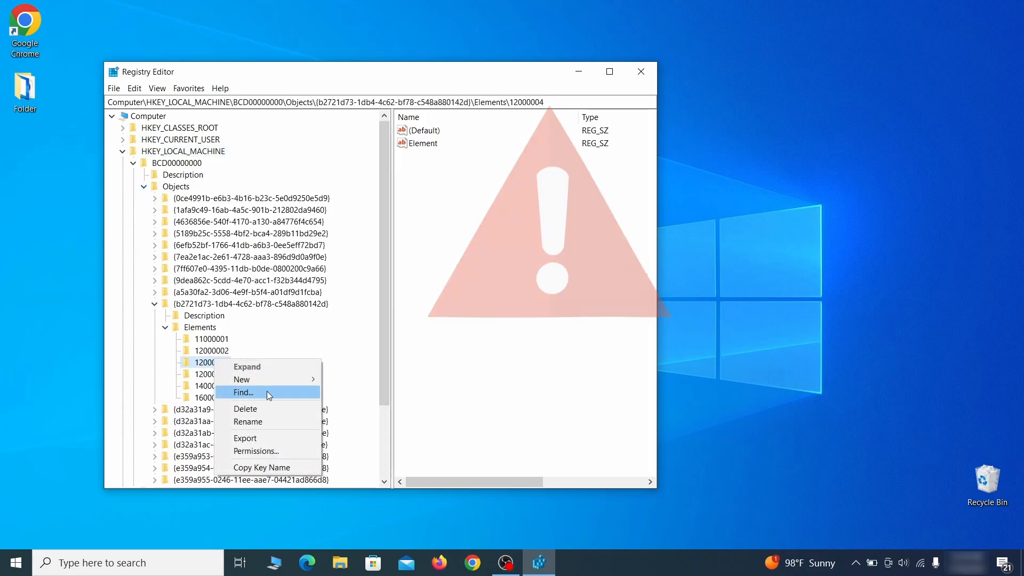
click(264, 408)
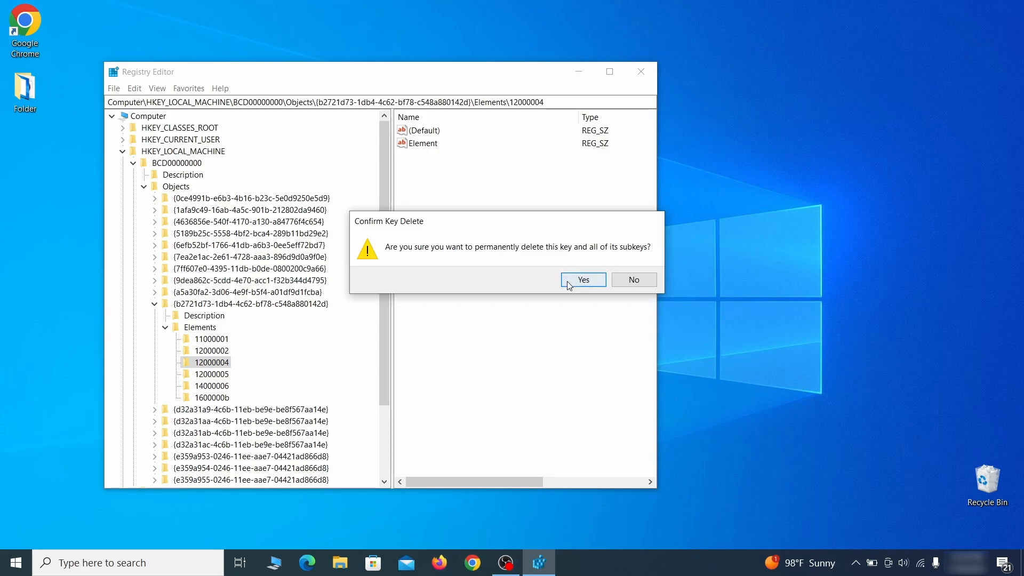
click(644, 284)
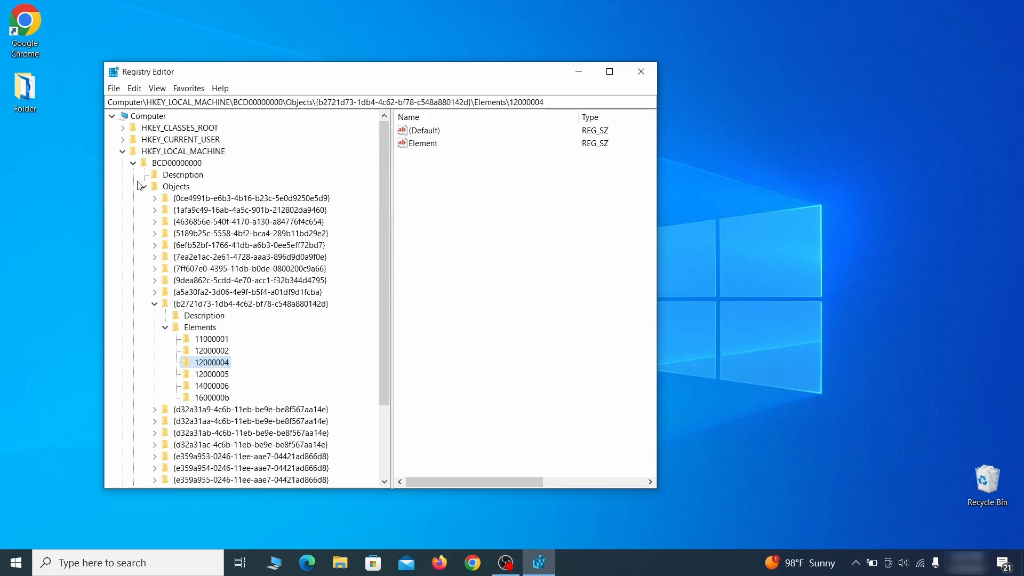
scroll(167, 410, down, 3)
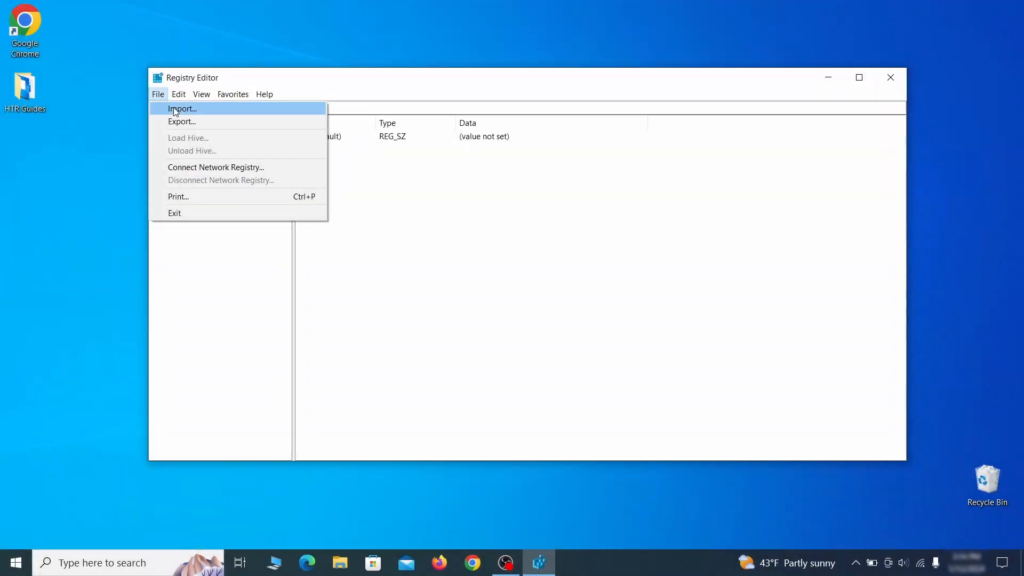
- Export the HKEY_CURRENT_USER branch to the Desktop as the registration file "Registry Backup 1"
click(243, 126)
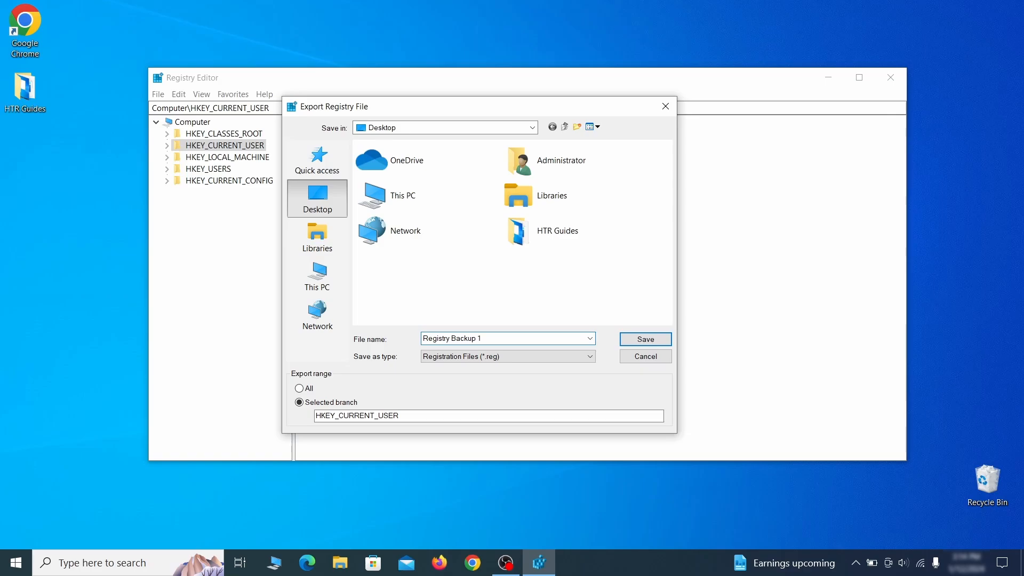
key(Return)
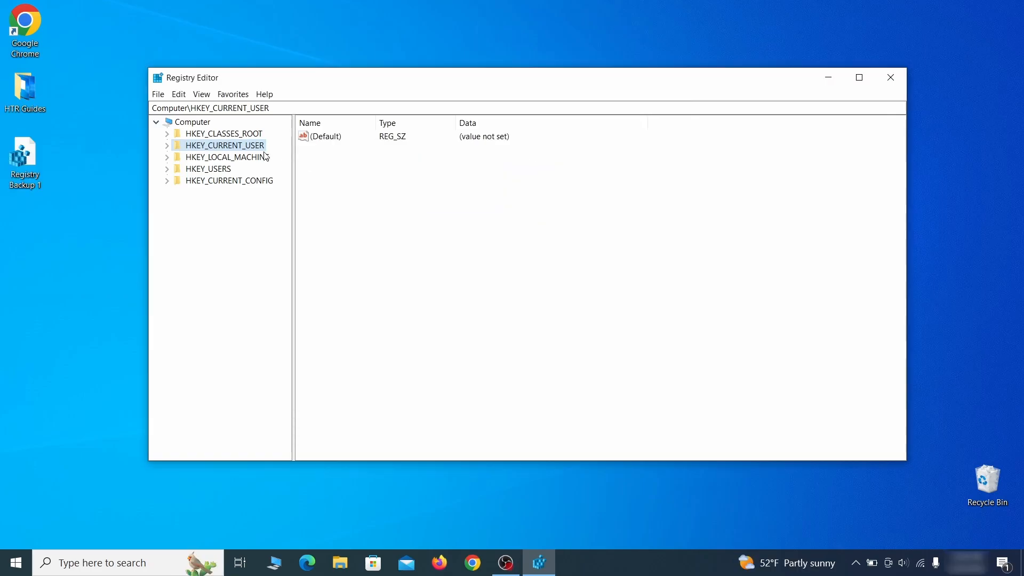
- Start importing a registry file and select "Registry Backup 1" on the Desktop
click(158, 95)
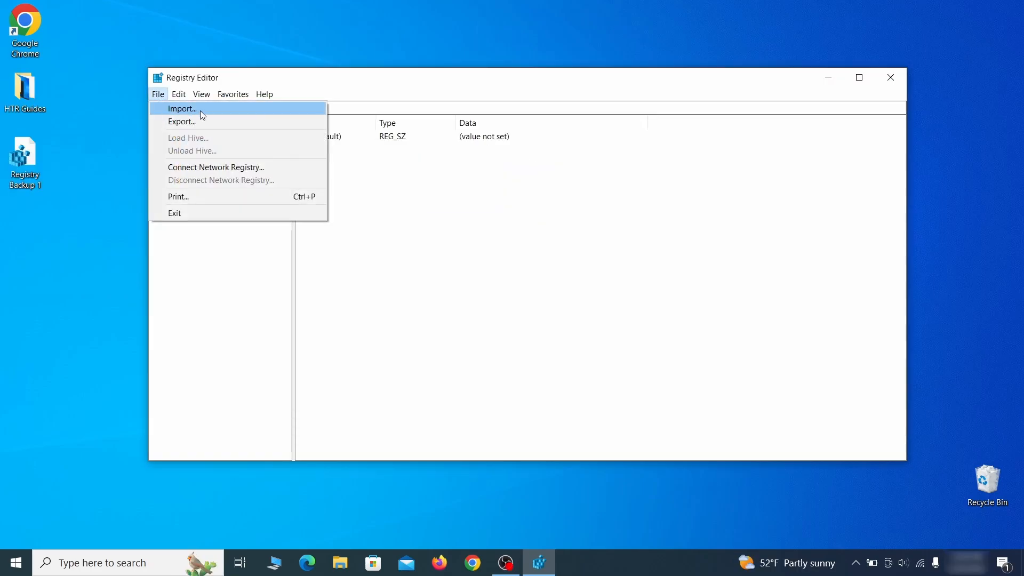
click(222, 110)
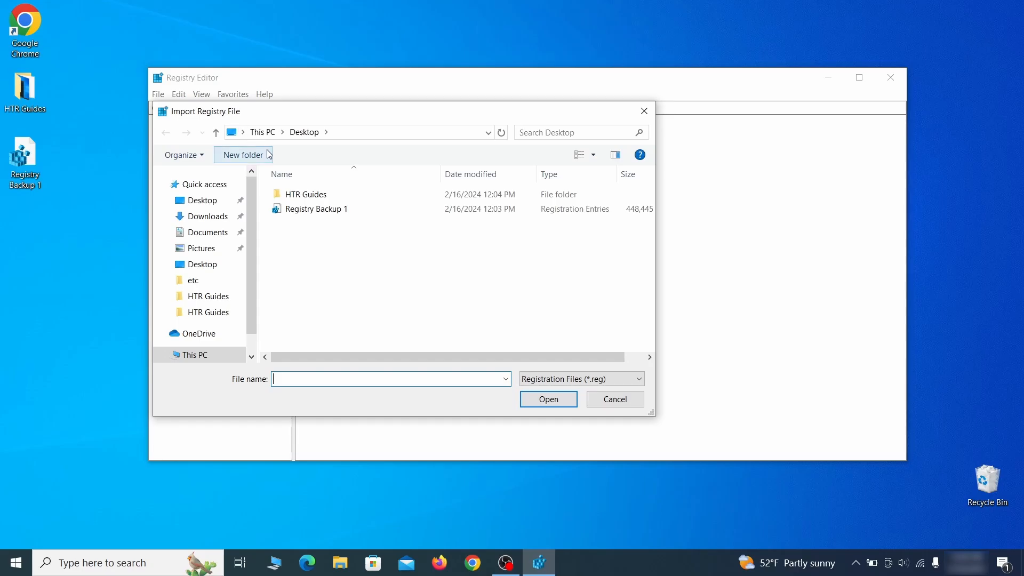
click(356, 215)
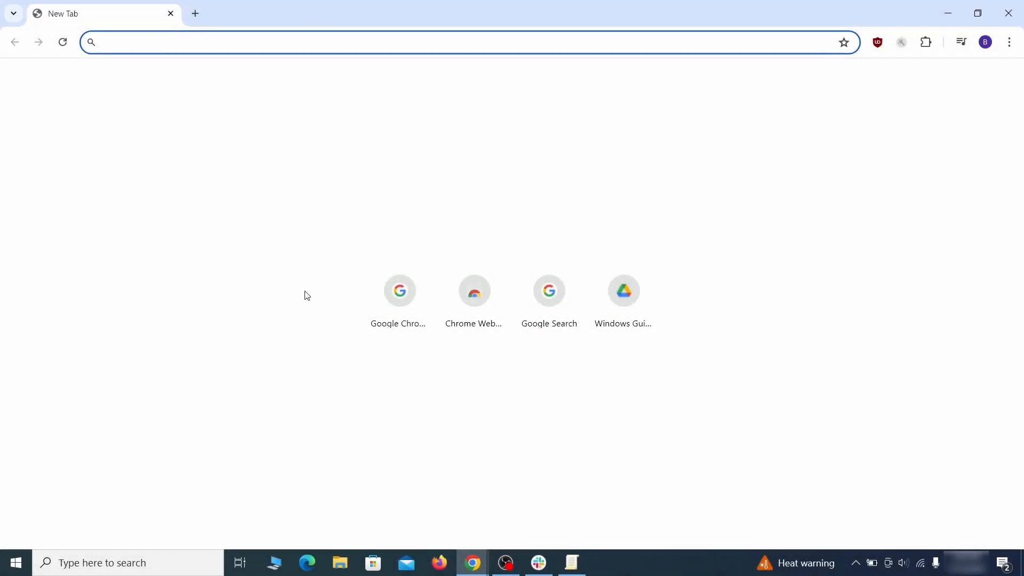
- In Chrome, load chrome://policy, copy the HomepageLocation policy value and paste it into the Notepad document New Text Document
text(chrome://policy)
key(Return)
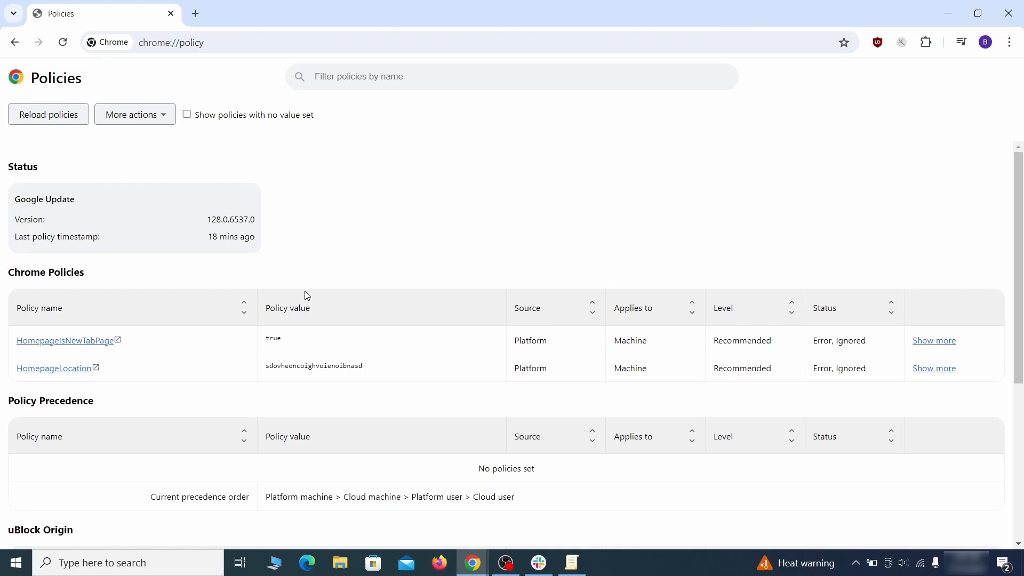
right_click(292, 366)
click(301, 382)
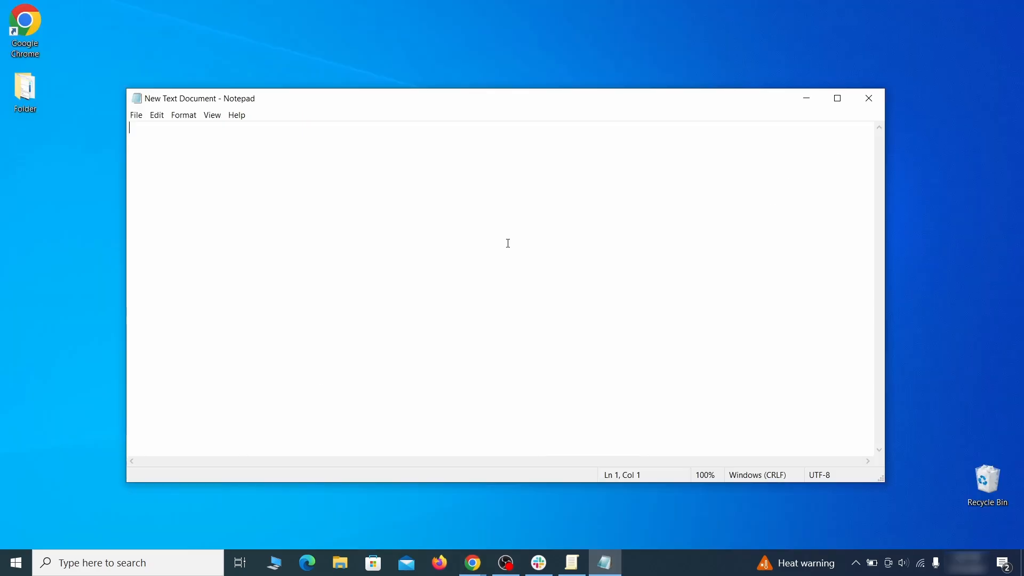
right_click(494, 236)
click(536, 280)
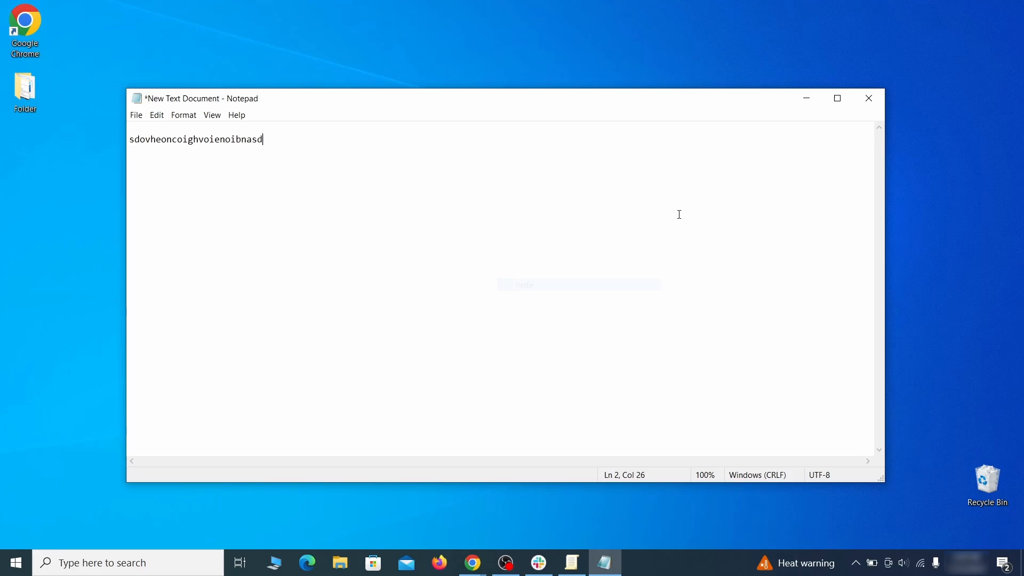
click(804, 104)
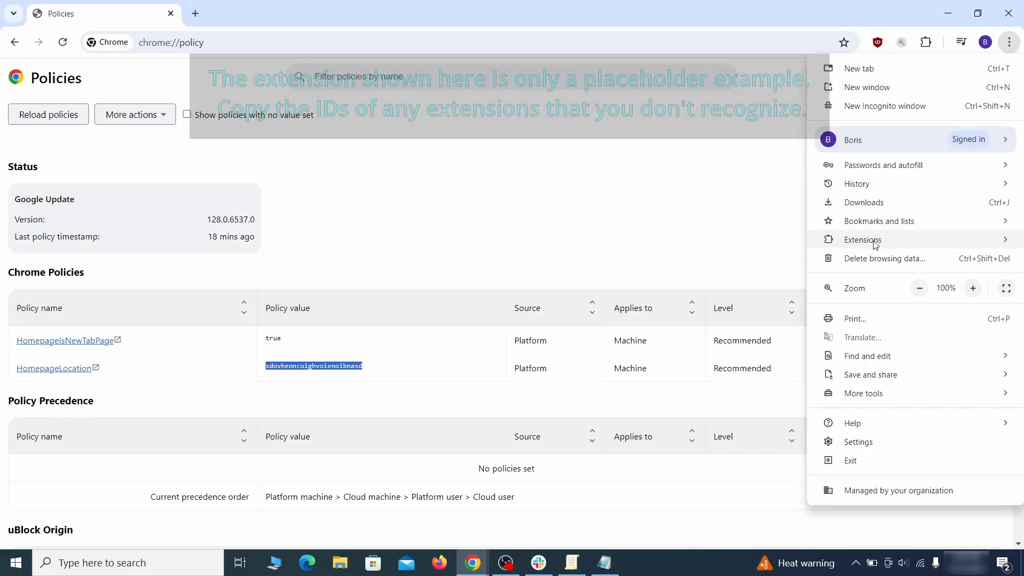
- Open Chrome's extension management page and turn on Developer mode
mouse_move(872, 243)
click(762, 244)
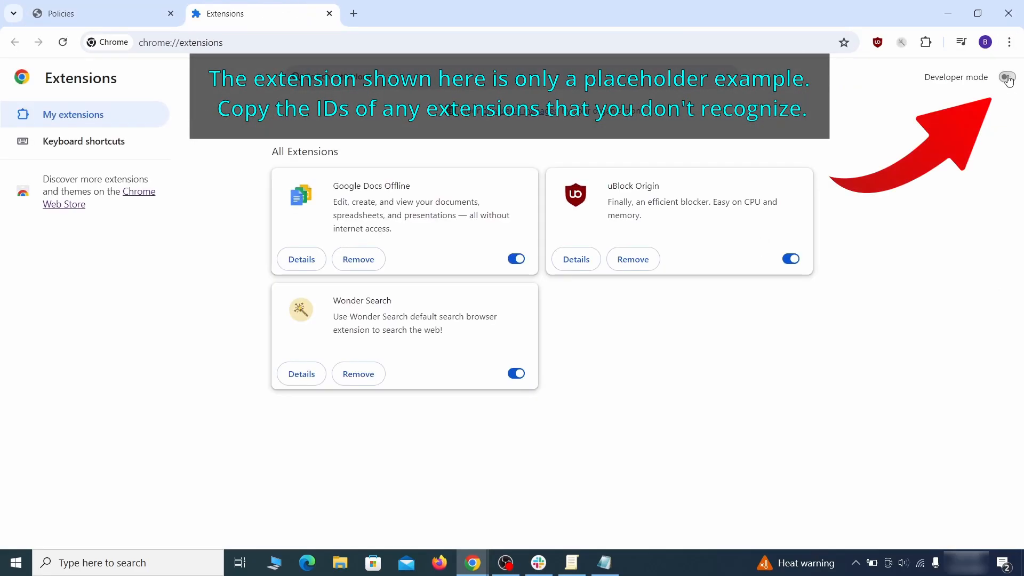
click(1007, 78)
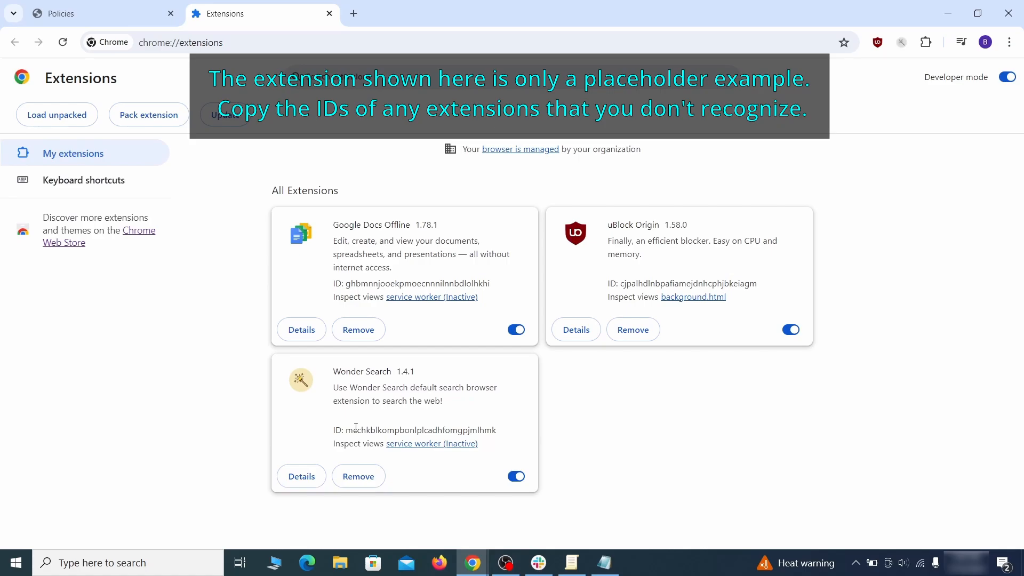
- Copy the Wonder Search extension ID and paste it below the policy value in the Notepad document
right_click(500, 432)
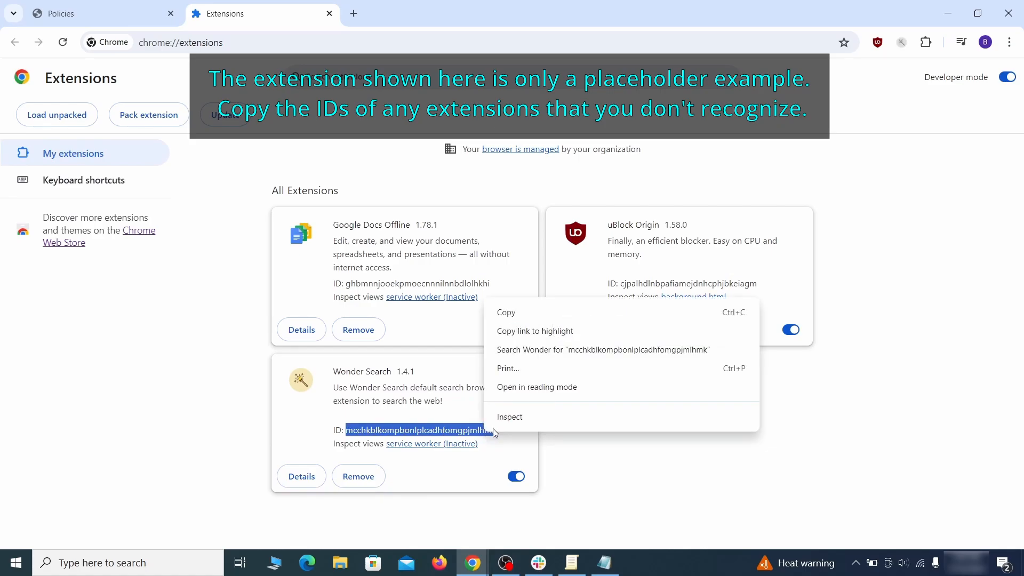
click(534, 315)
click(949, 14)
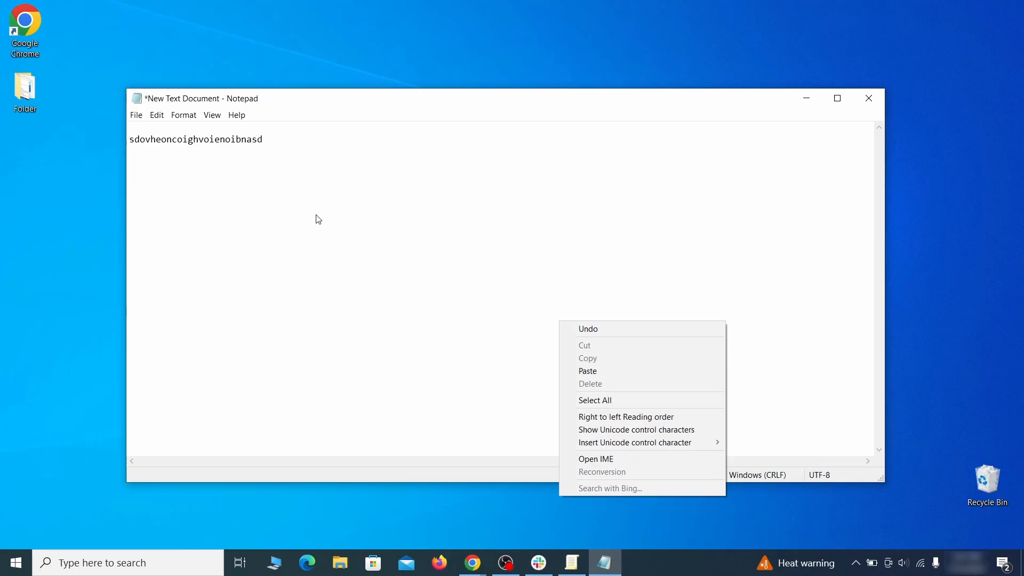
right_click(303, 212)
click(339, 260)
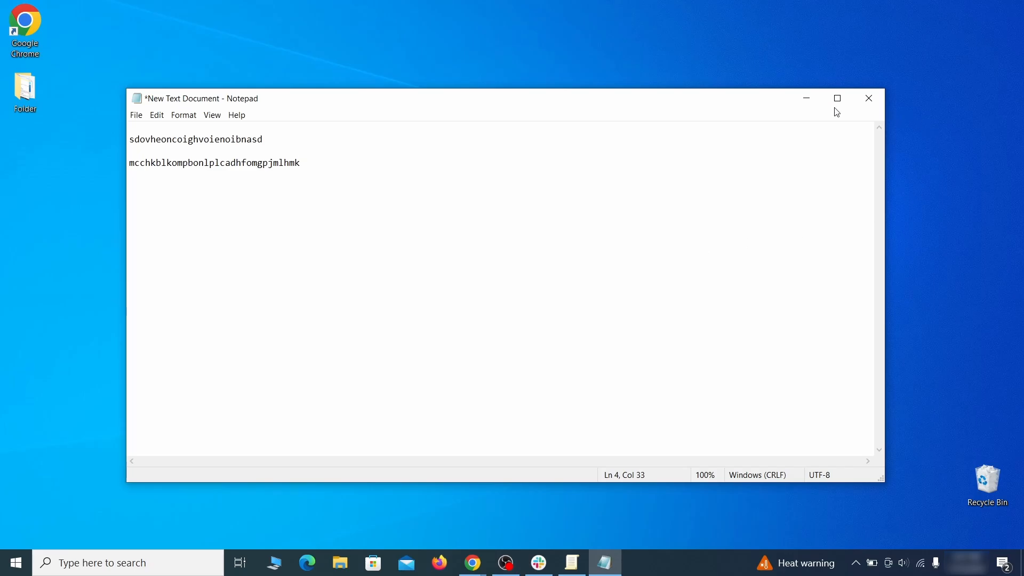
click(806, 98)
- Search Windows for "regedit" and run the Registry Editor as administrator
click(14, 568)
text(regedit)
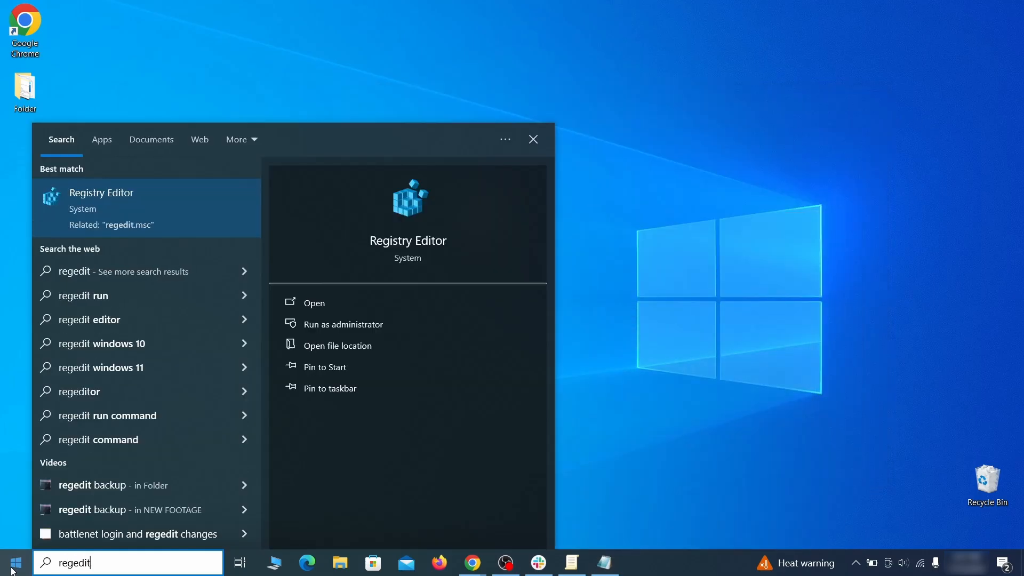
right_click(205, 205)
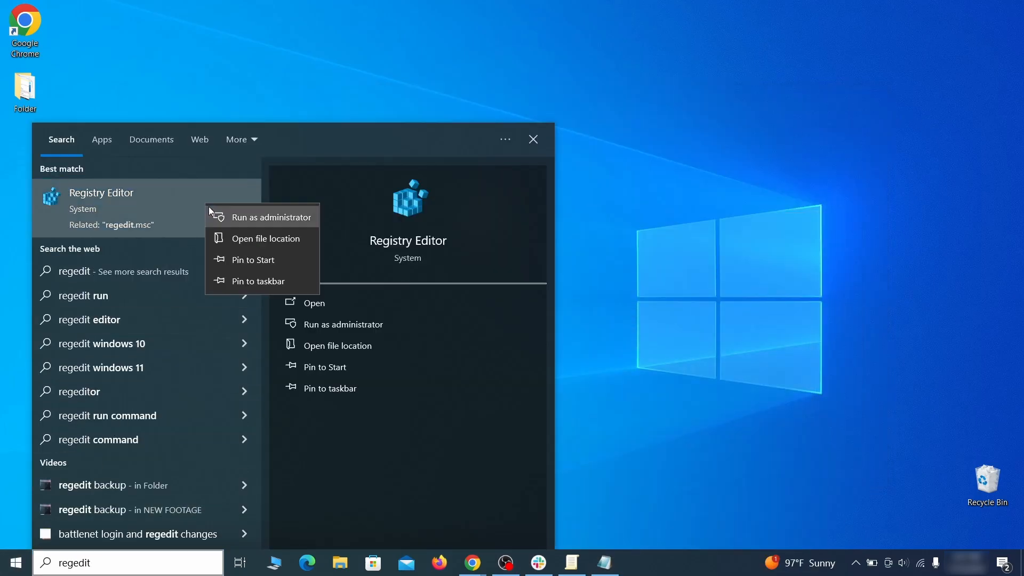
click(234, 218)
- Copy the policy value sdovheoncoighvoienoibnasd from the Notepad document and search the registry for it
key(ctrl+f)
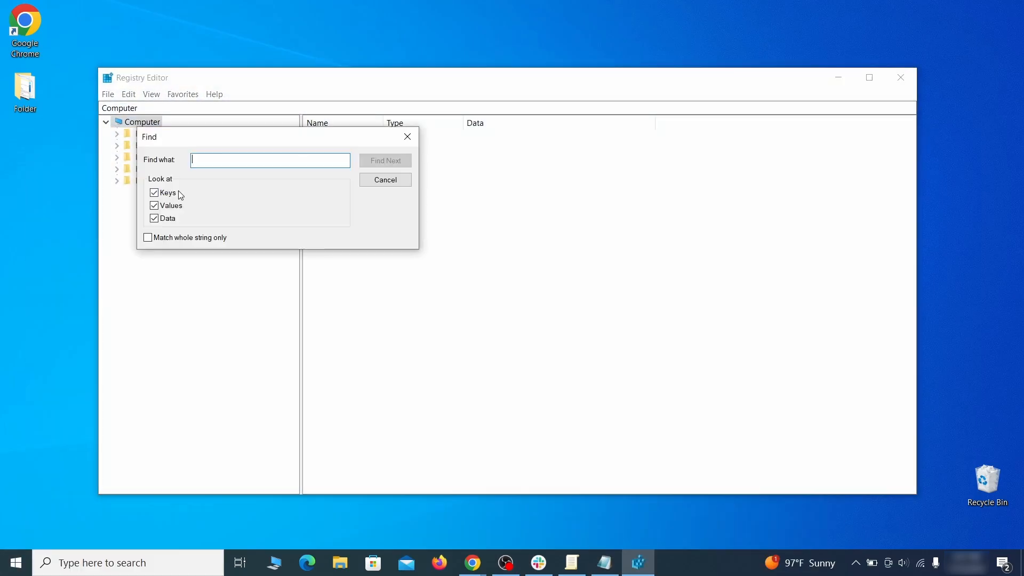
click(606, 564)
right_click(228, 141)
click(257, 180)
click(118, 195)
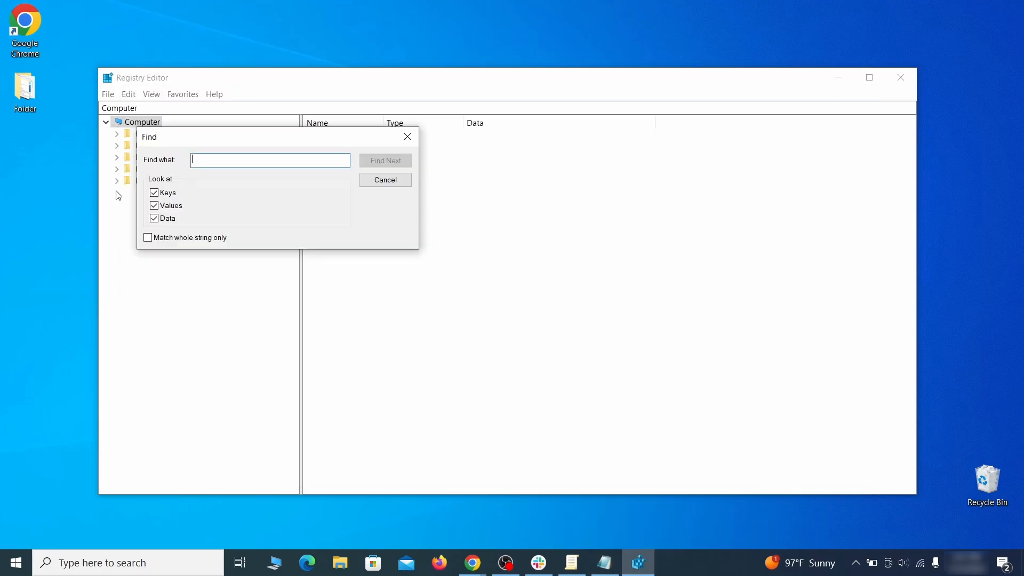
right_click(228, 164)
click(291, 209)
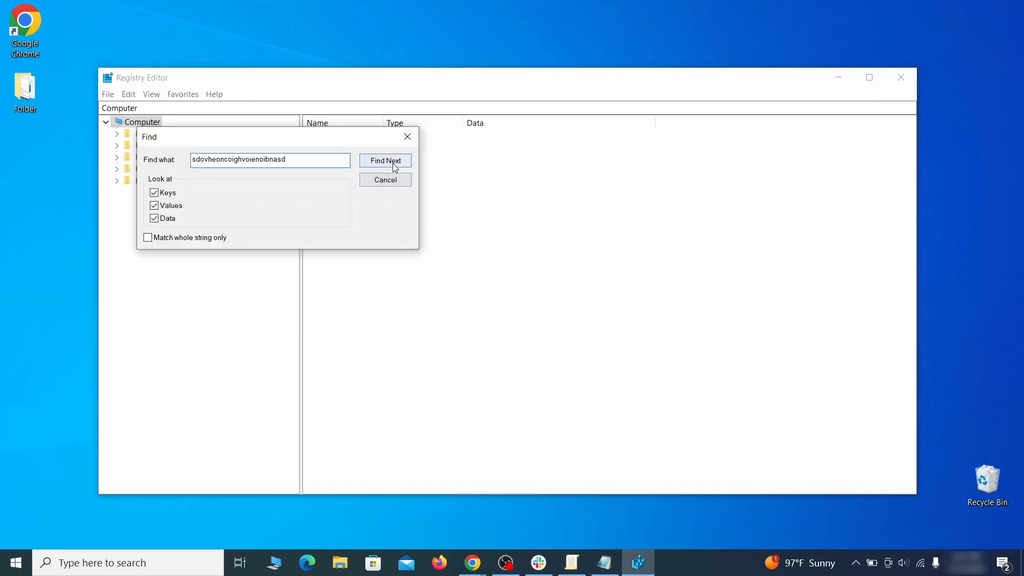
click(392, 163)
- Delete the Recommended key under Software\Policies\Google\Chrome in Group Policy Objects of HKEY_CURRENT_USER, confirming the deletion
right_click(254, 325)
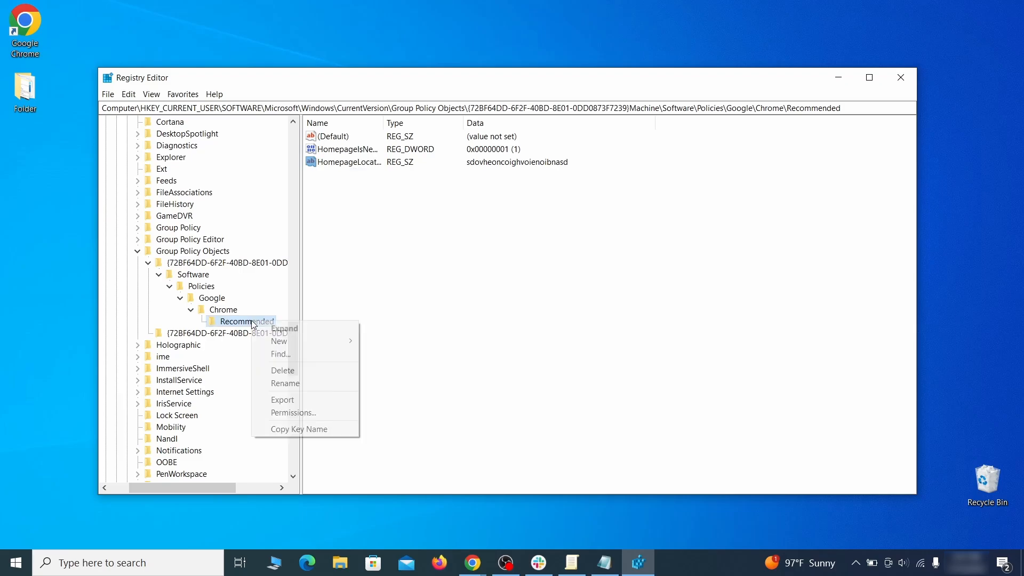
click(301, 372)
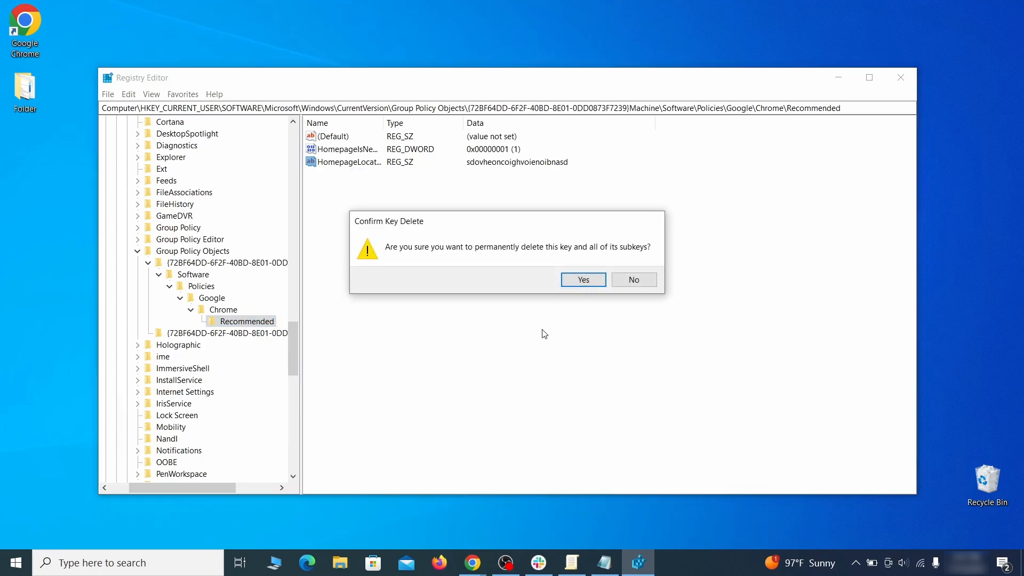
click(584, 279)
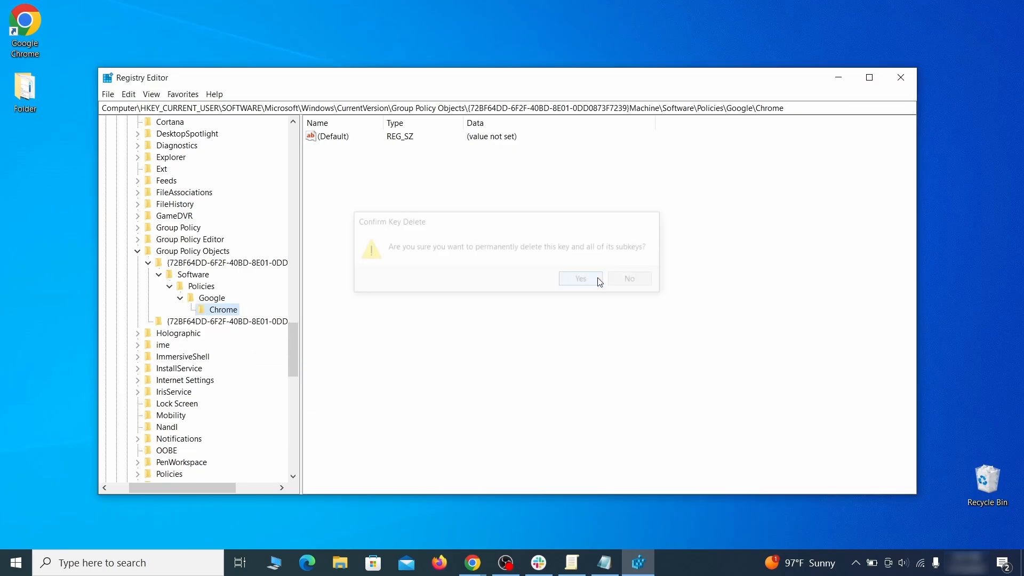
- Search the registry from the Computer root once more for sdovheoncoighvoienoibnasd
click(129, 95)
click(152, 188)
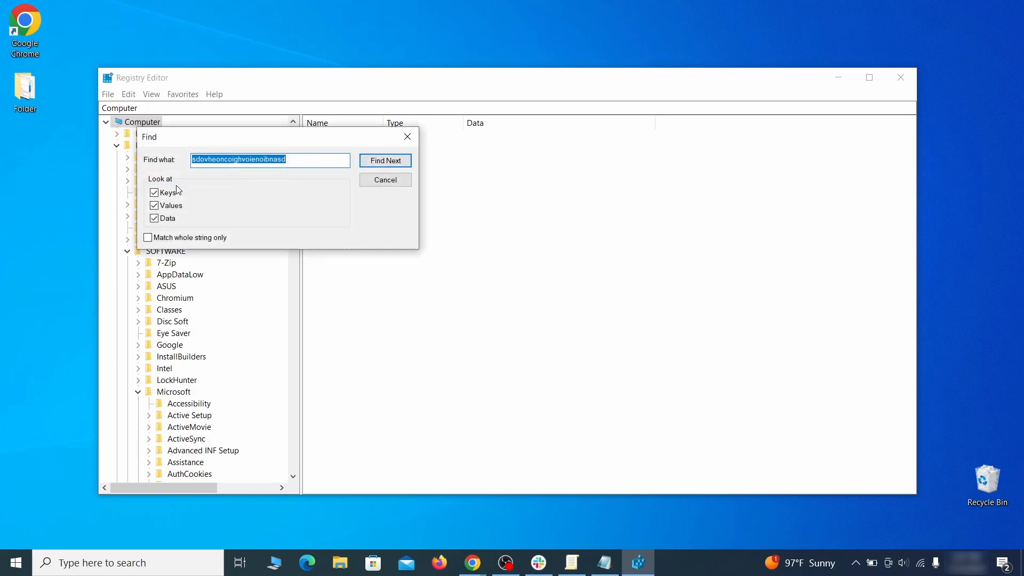
click(386, 162)
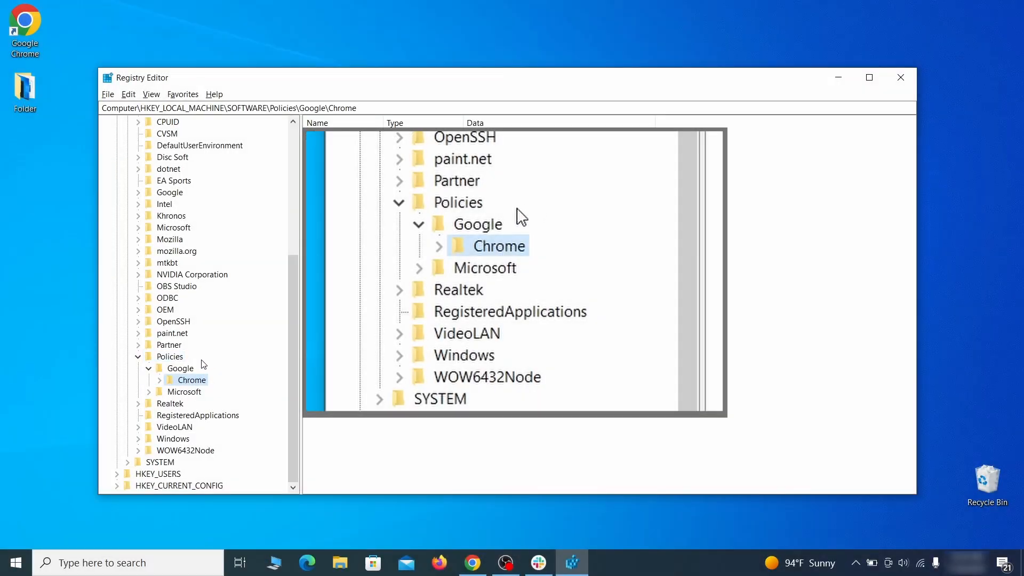
- Delete the Chrome key under HKEY_LOCAL_MACHINE\SOFTWARE\Policies\Google and confirm the deletion
right_click(190, 382)
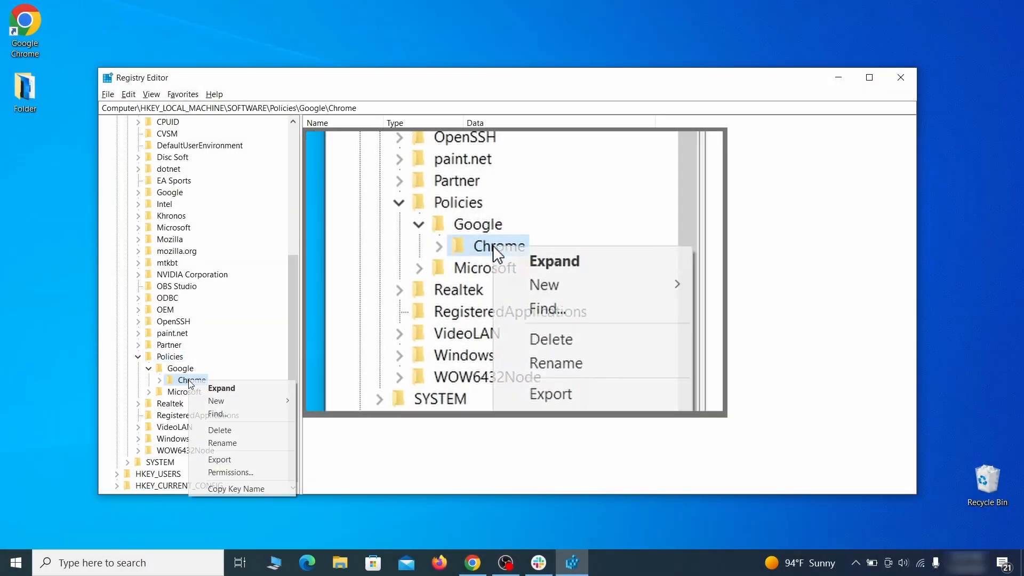
click(235, 431)
click(597, 280)
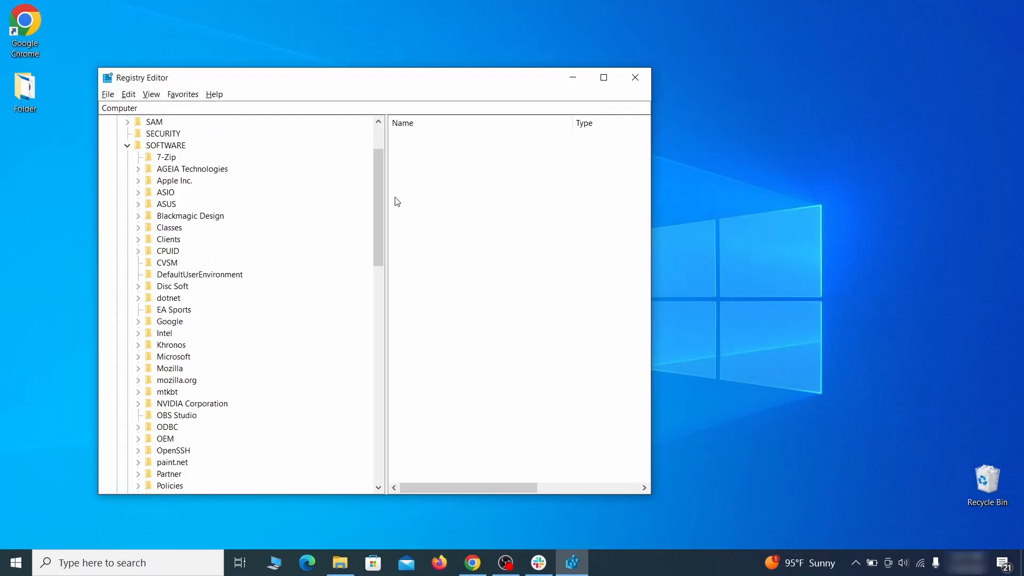
drag(381, 201, 370, 377)
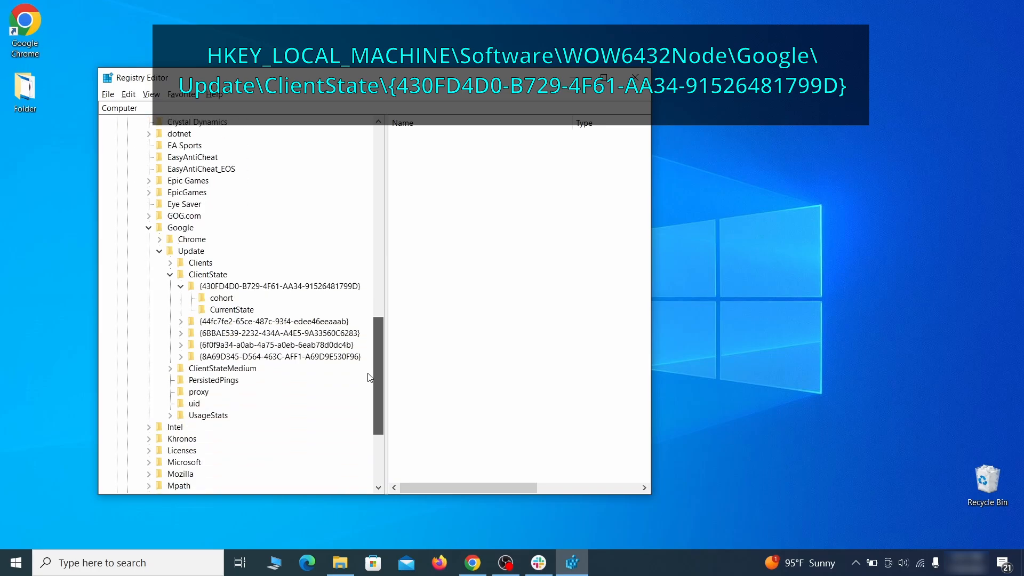
click(226, 288)
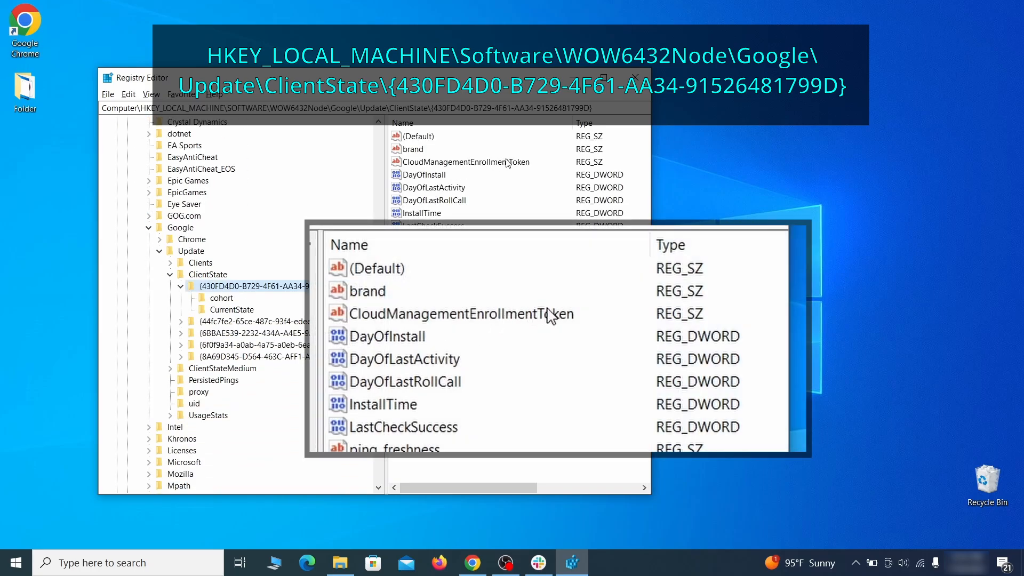
click(545, 160)
click(519, 164)
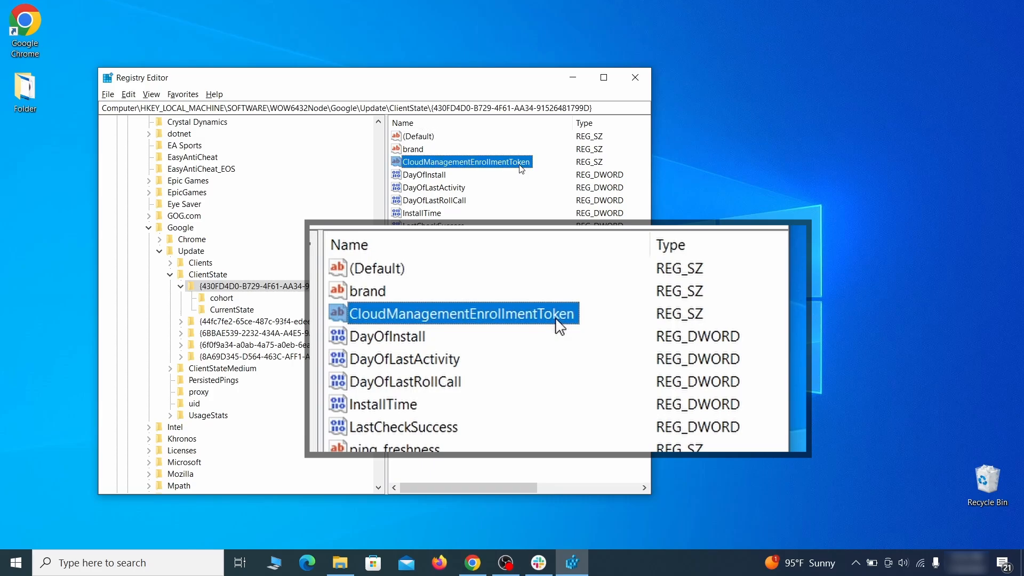
right_click(521, 169)
click(546, 203)
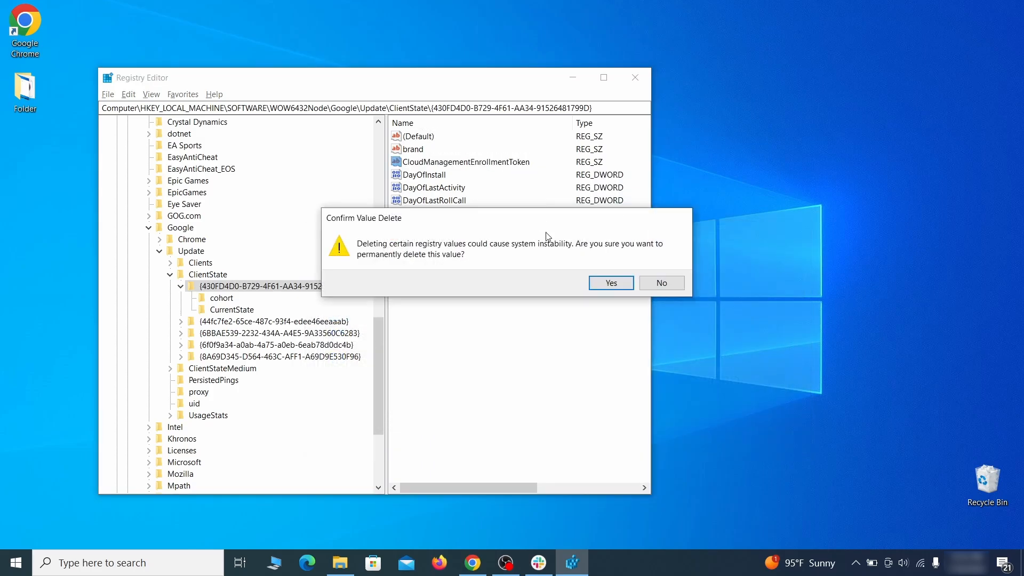
click(611, 283)
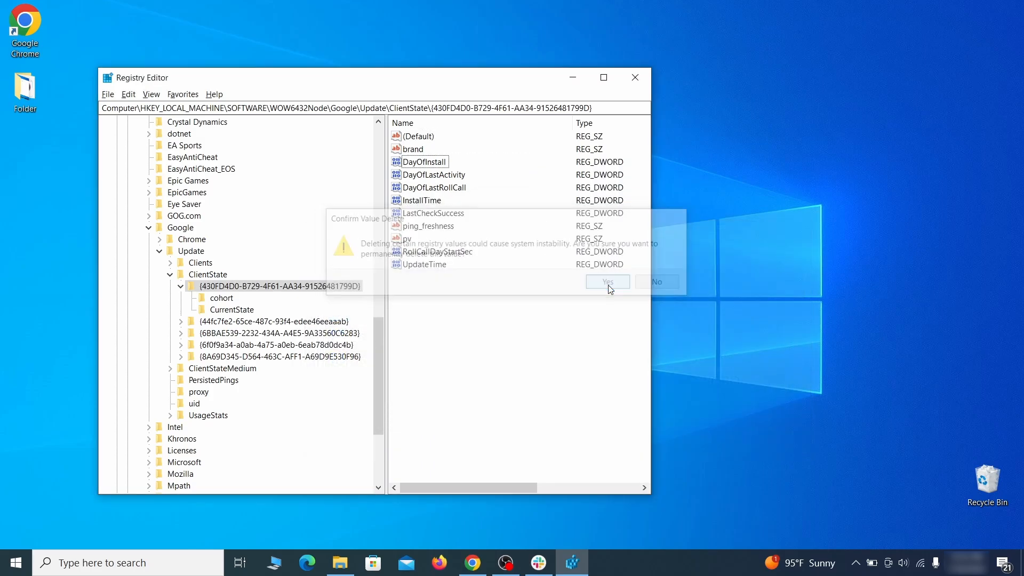
click(641, 78)
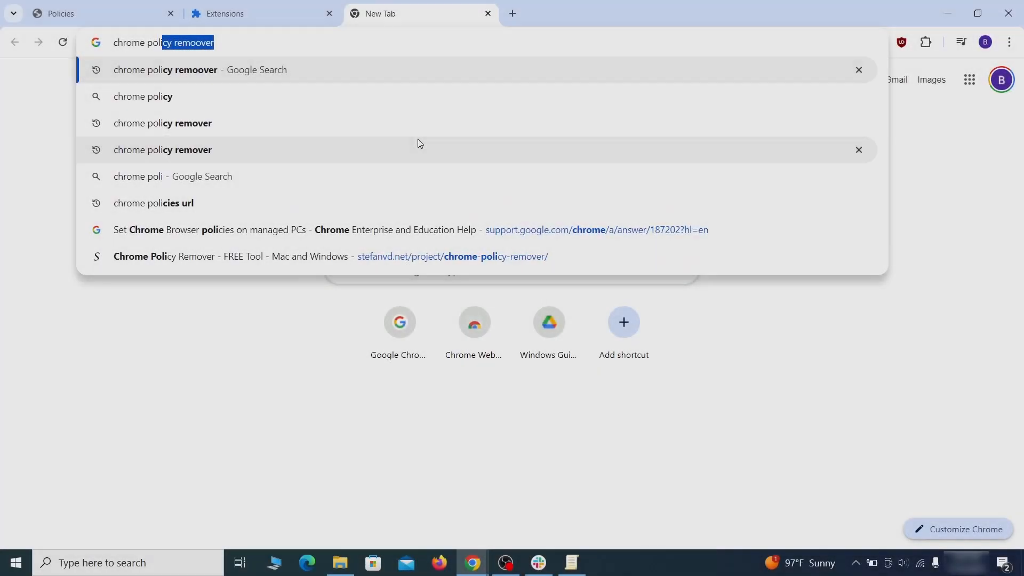
- Search Google for "chrome policy remover" and open the "Chrome Policy Remover - FREE Tool - Mac and Windows" result
text(cy remover)
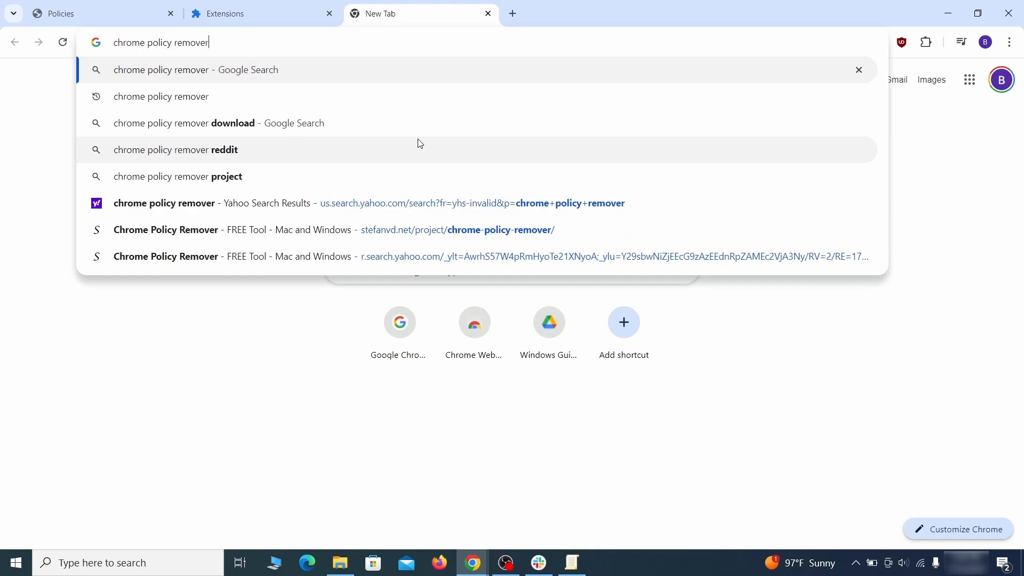
key(Return)
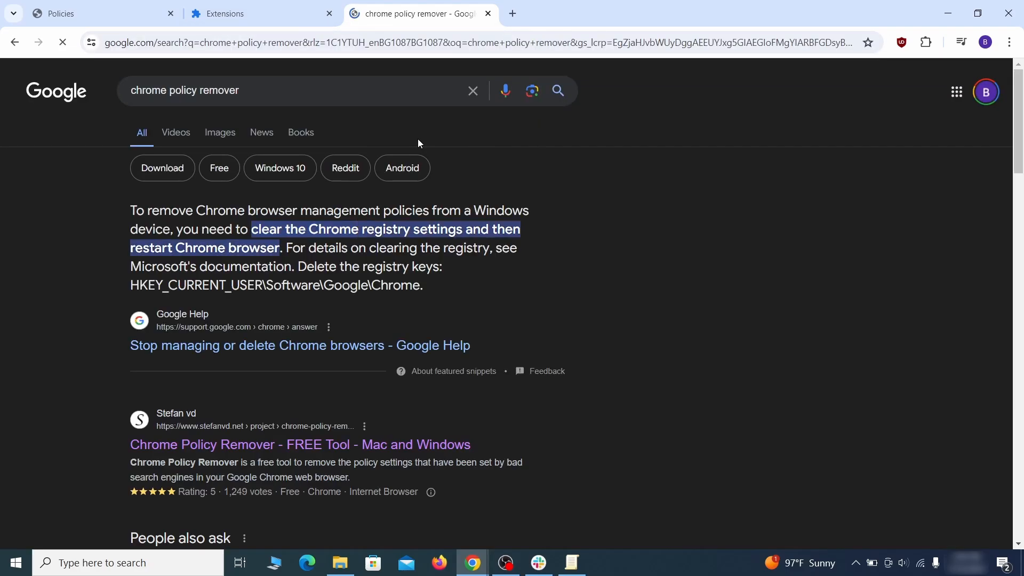
click(302, 445)
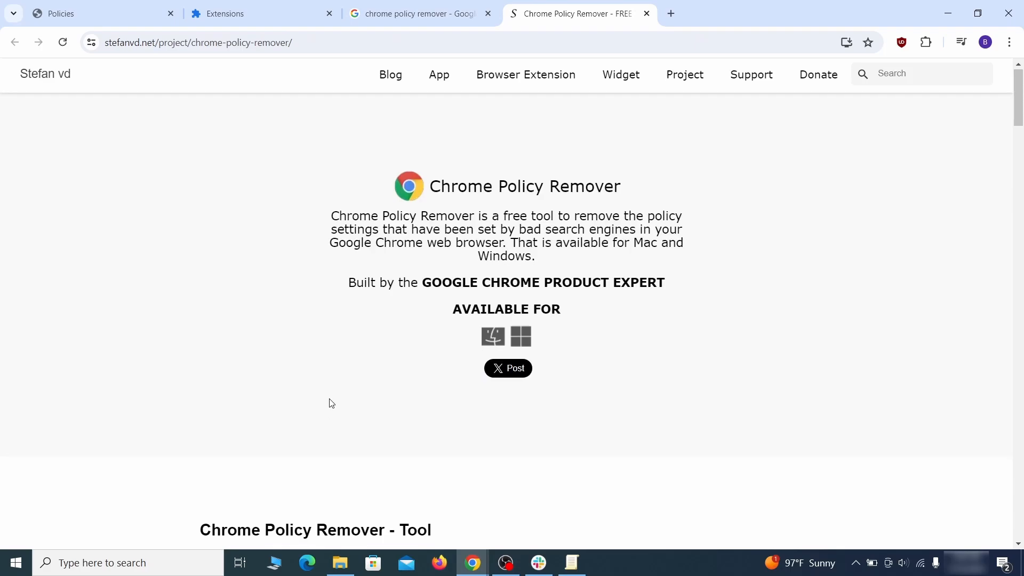
- Download the Windows version of the Chrome Policy Remover tool, delete_chrome_policies.bat
scroll(327, 416, down, 10)
scroll(332, 408, down, 20)
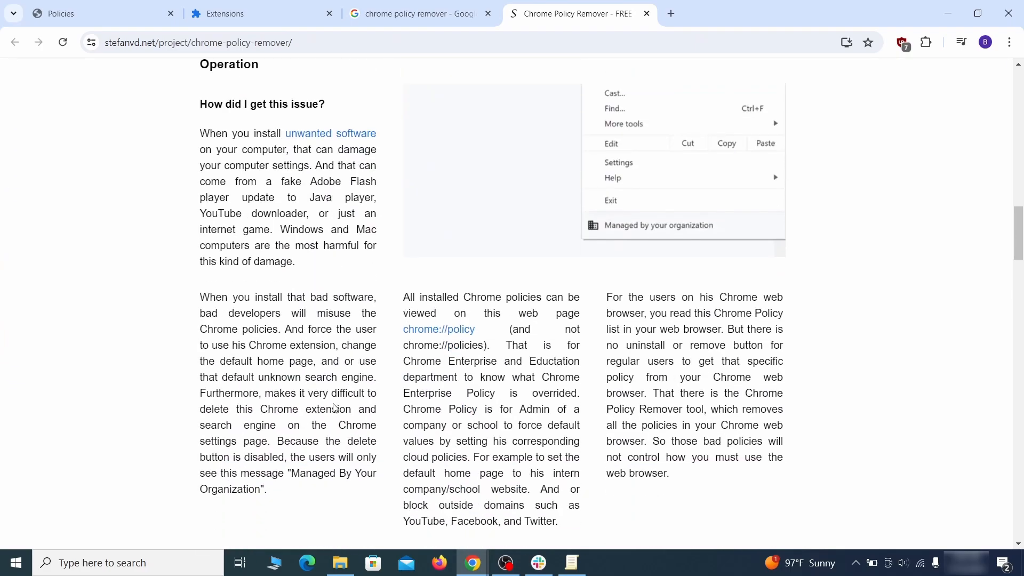
scroll(335, 407, down, 20)
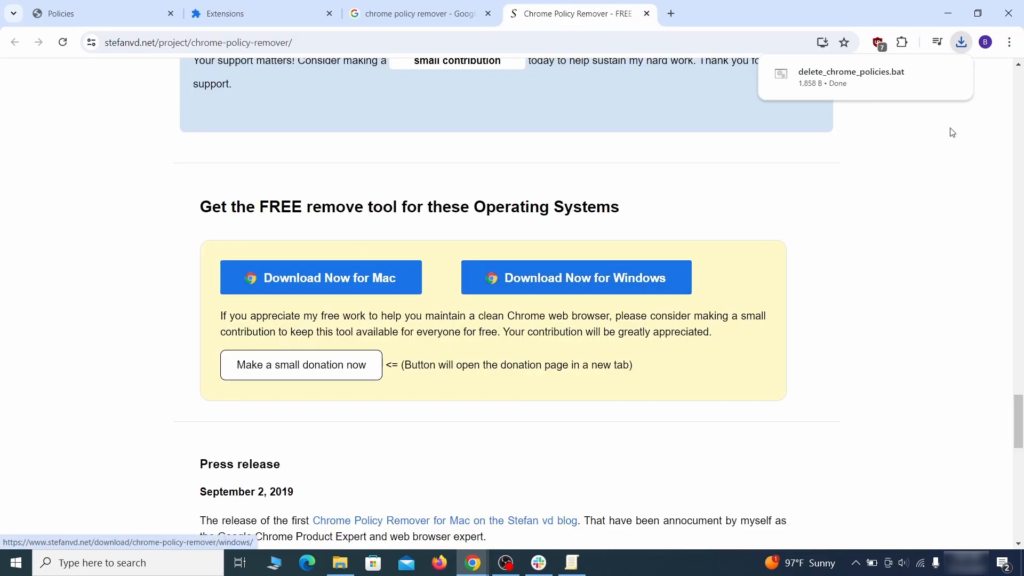
- Show the downloaded delete_chrome_policies.bat in its folder, move it to the desktop, and close the Downloads window
mouse_move(952, 86)
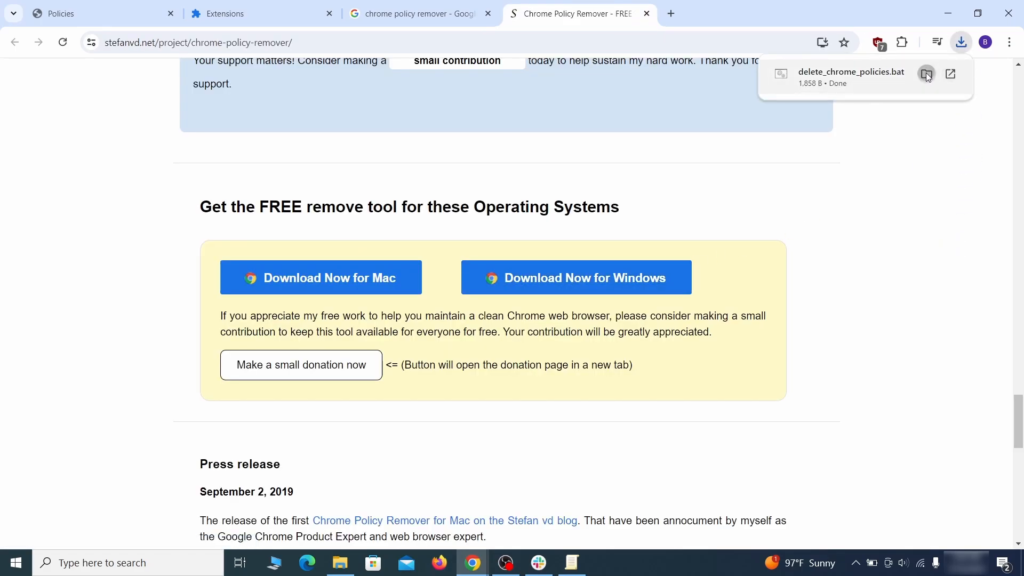
click(926, 73)
click(948, 14)
drag(403, 149, 83, 329)
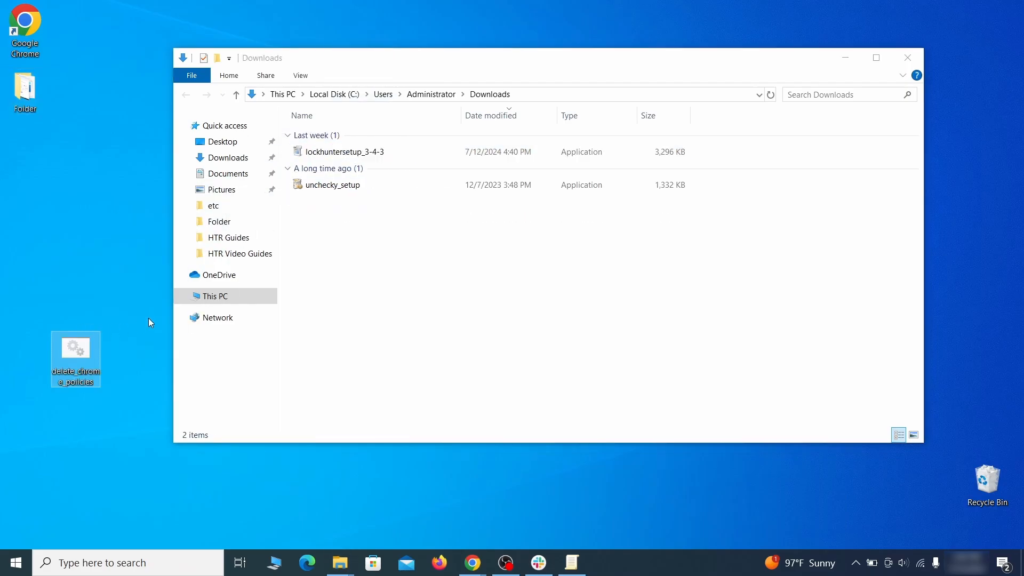
click(908, 59)
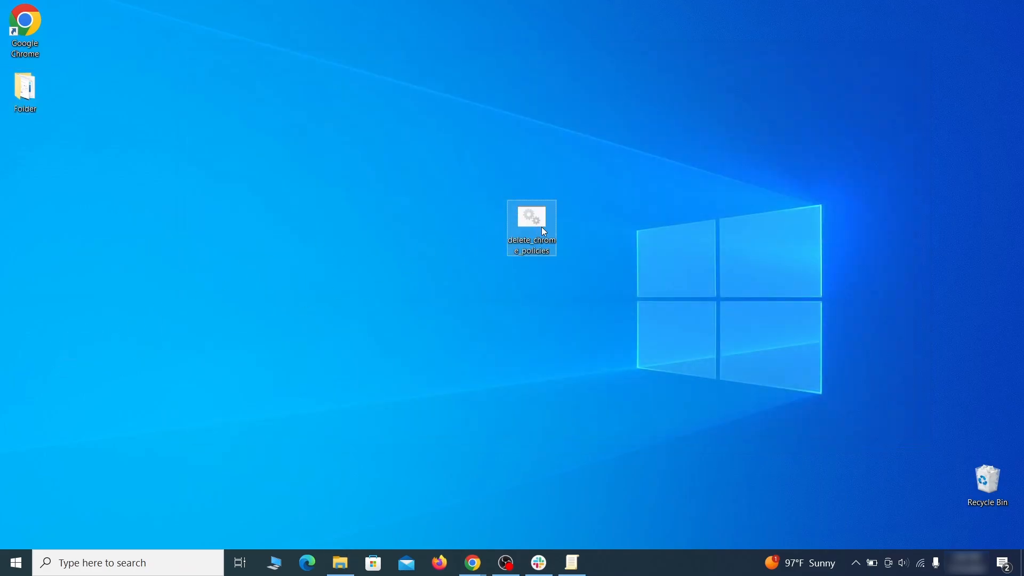
- Run delete_chrome_policies as administrator despite the SmartScreen block, and close the command window once the script has run
right_click(543, 224)
click(606, 271)
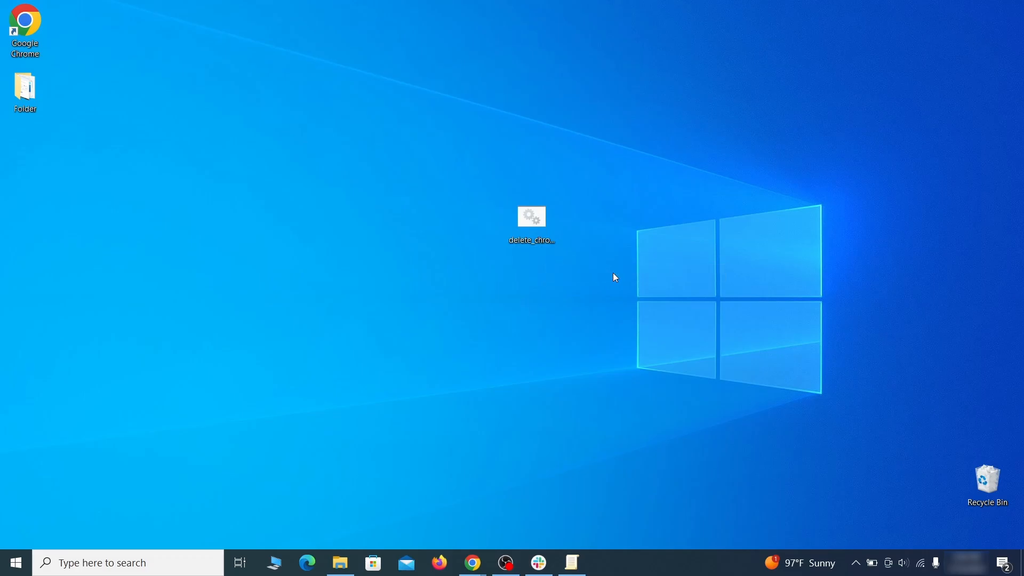
click(374, 185)
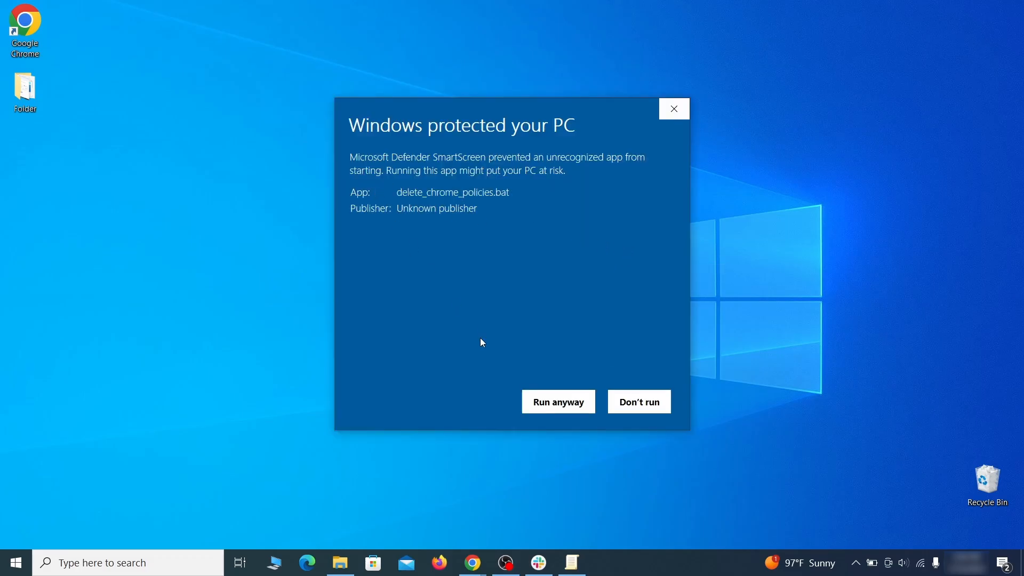
click(559, 405)
drag(367, 35, 539, 67)
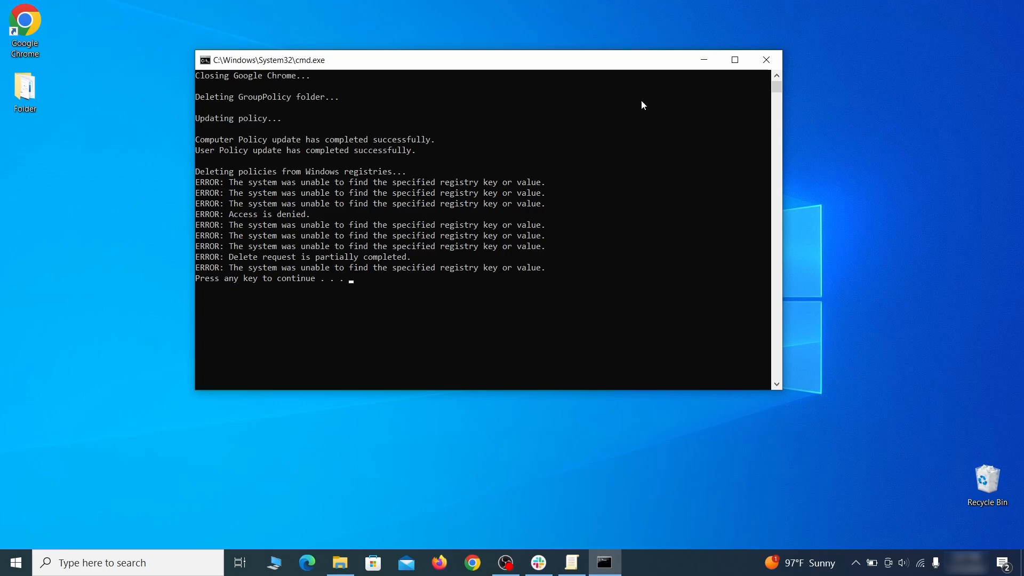
click(768, 61)
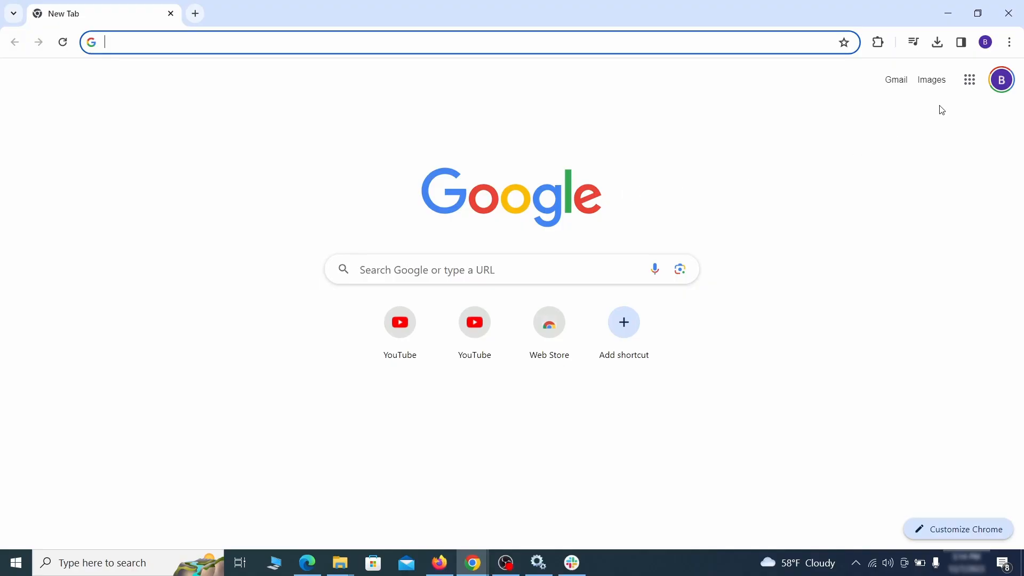
- Open Chrome's extension management page, then disable and remove the Add to Zola Button extension
click(1007, 45)
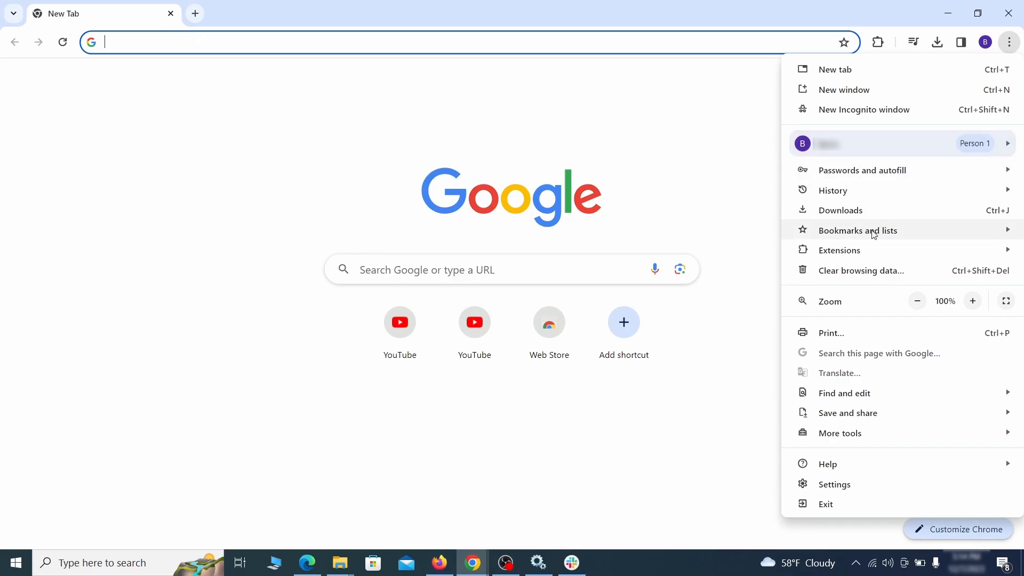
mouse_move(865, 252)
click(749, 251)
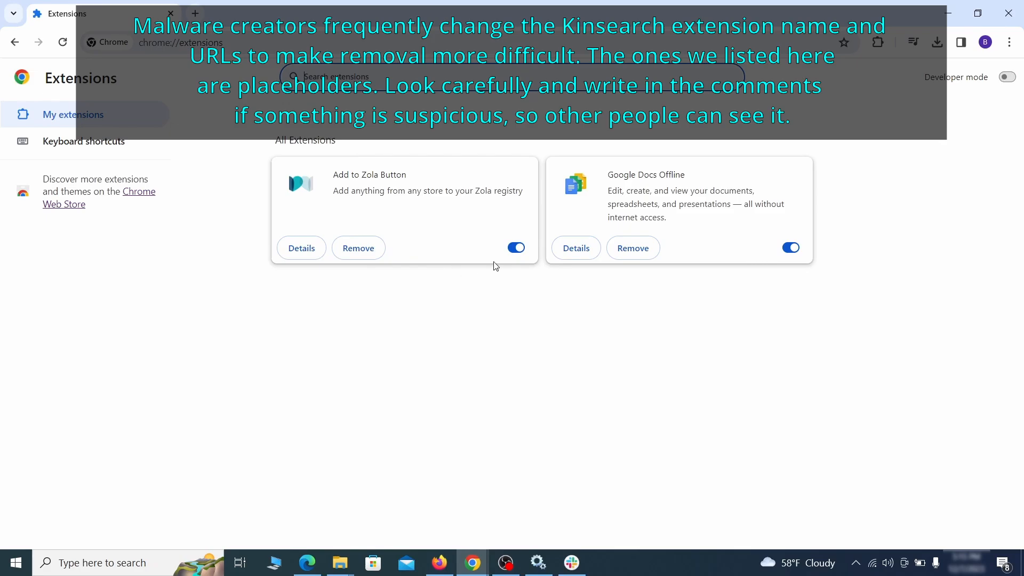
click(516, 248)
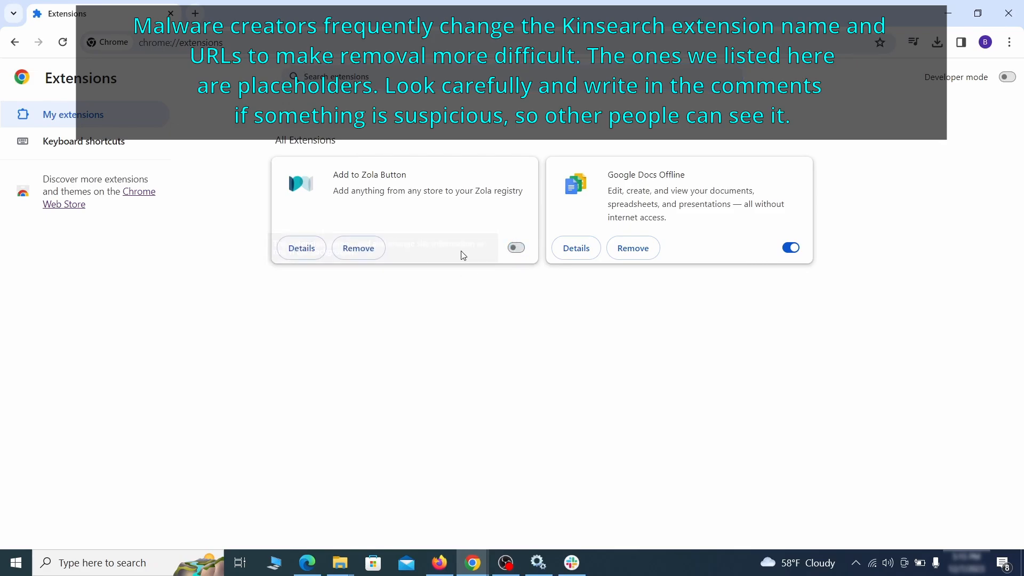
click(372, 250)
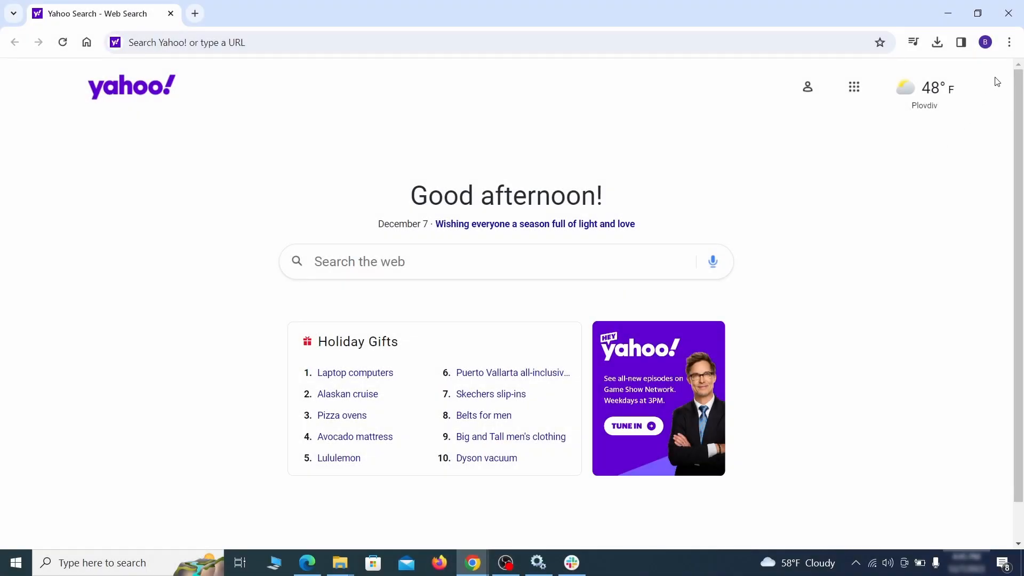
- Clear Chrome's browsing data with the advanced options, including hosted app data and site settings but excluding passwords and other sign-in data
click(1009, 43)
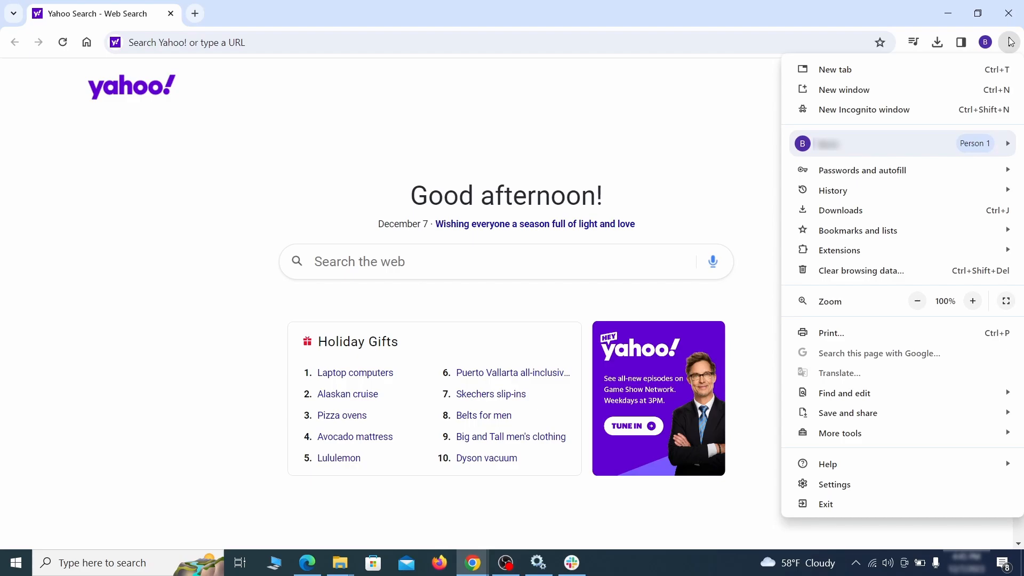
click(836, 484)
click(120, 167)
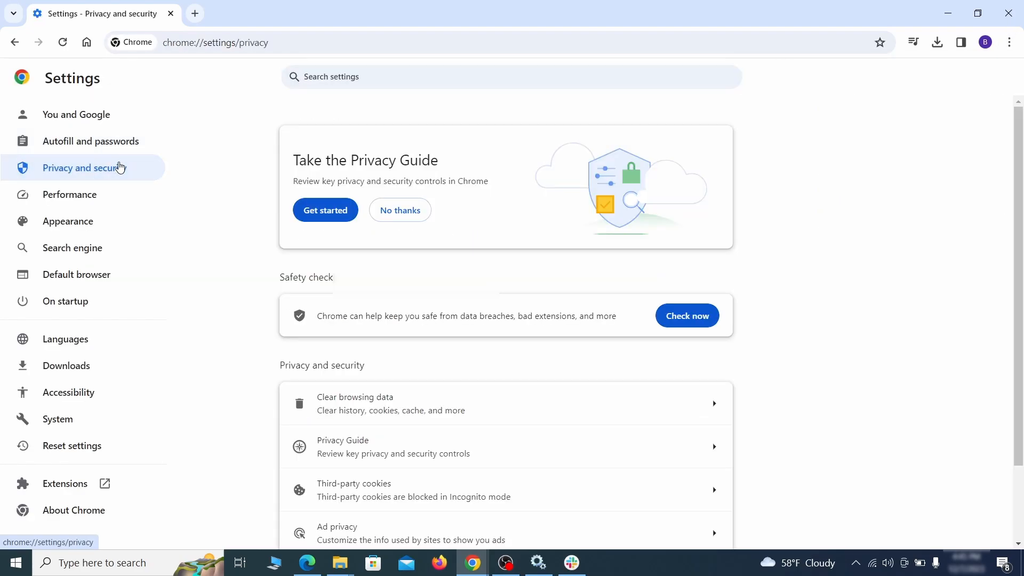
scroll(815, 350, down, 1)
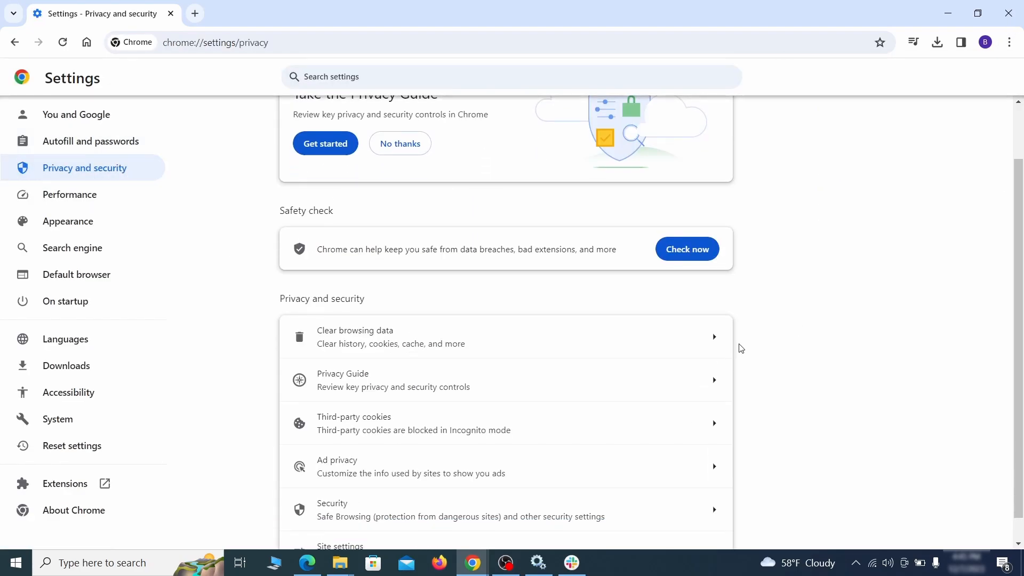
click(669, 344)
click(450, 192)
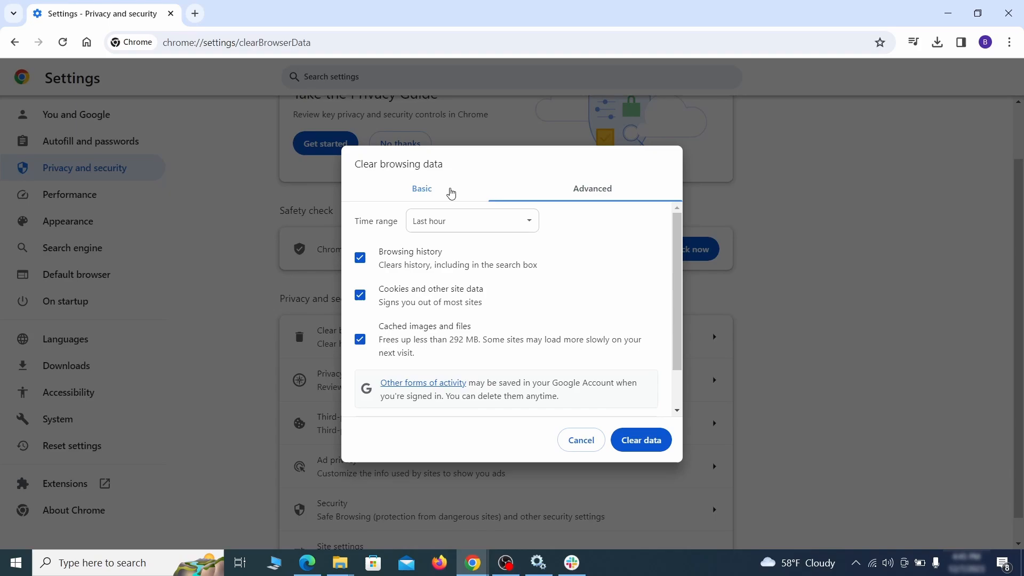
click(570, 193)
scroll(520, 308, down, 2)
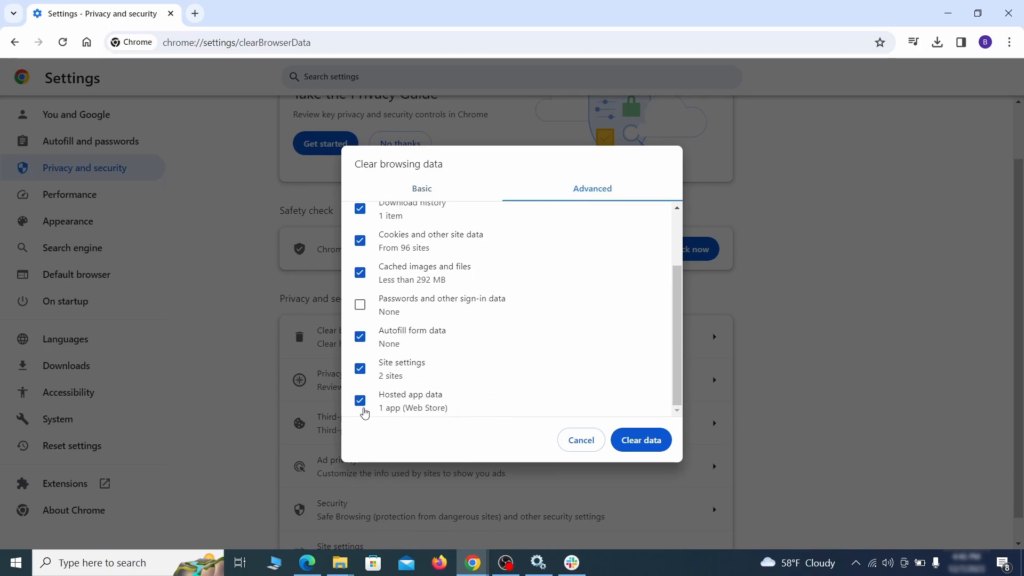
click(641, 440)
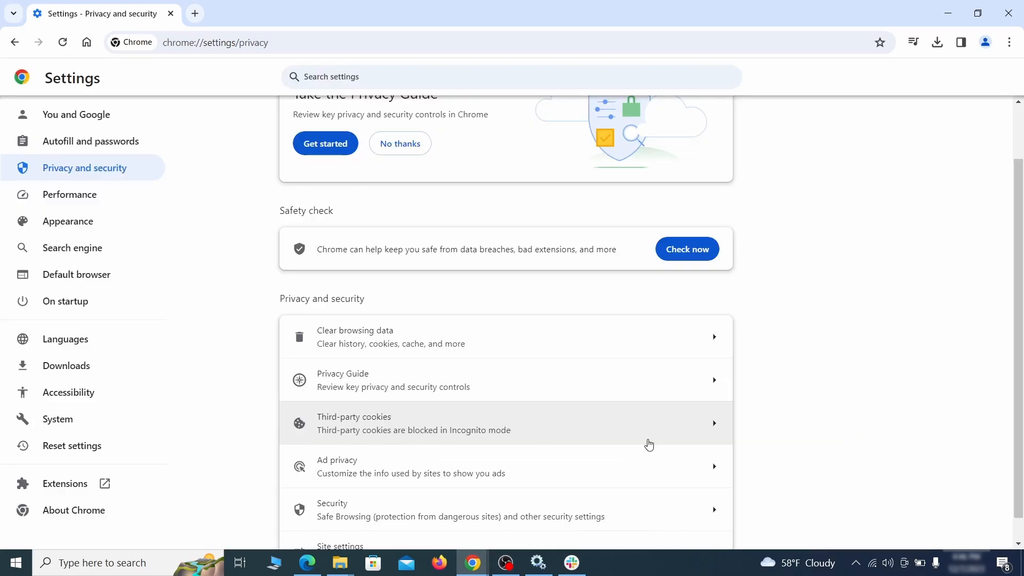
- Remove ExampleRougeURL.com from the sites allowed to send notifications in Chrome's site settings
scroll(768, 352, down, 1)
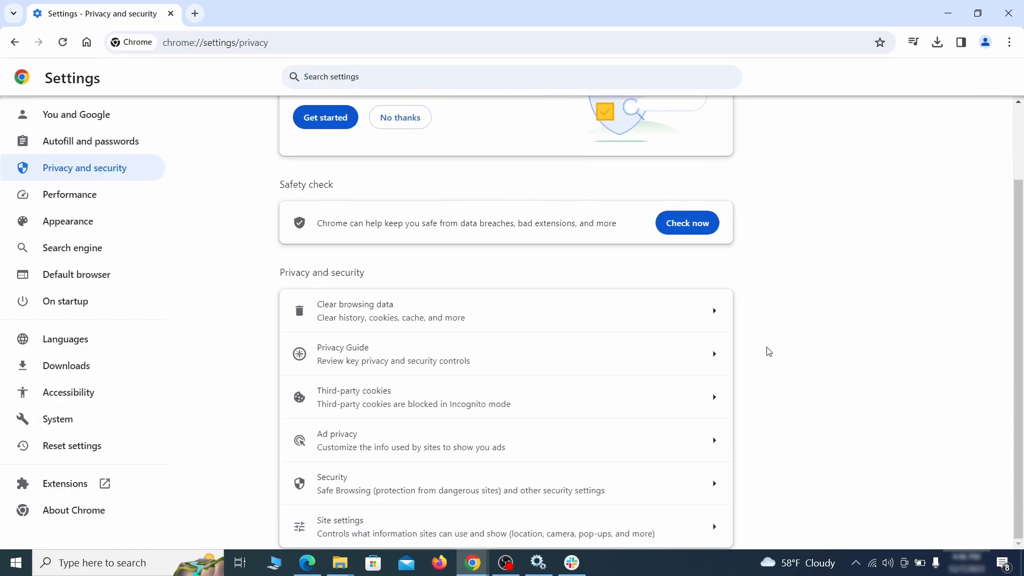
click(498, 525)
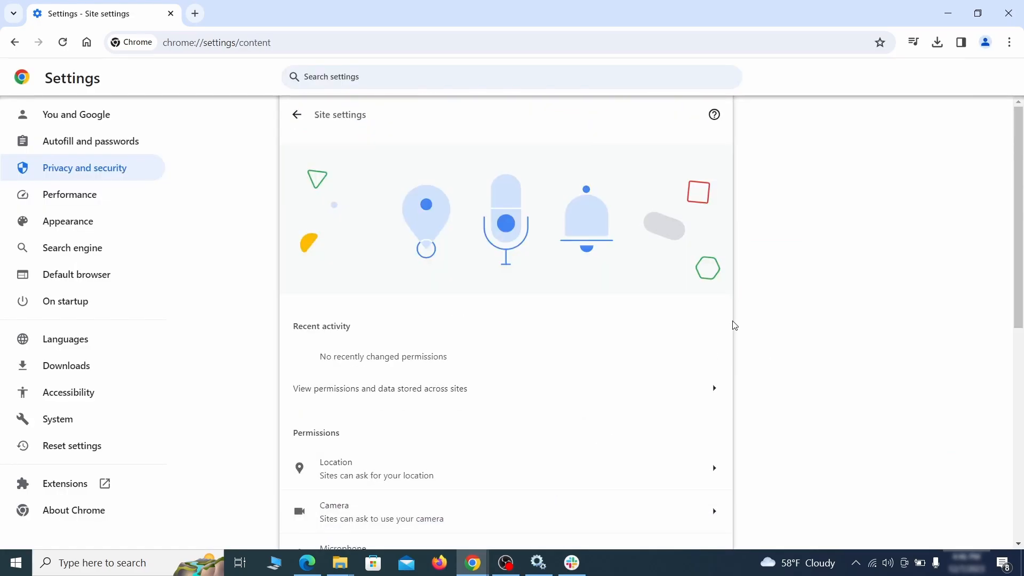
scroll(735, 325, down, 3)
scroll(749, 304, down, 1)
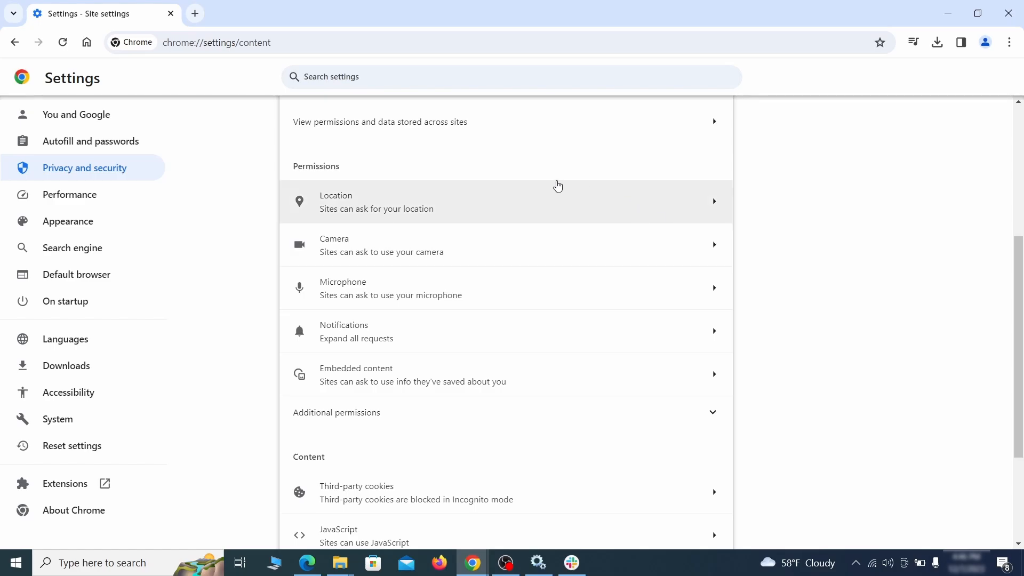
click(514, 207)
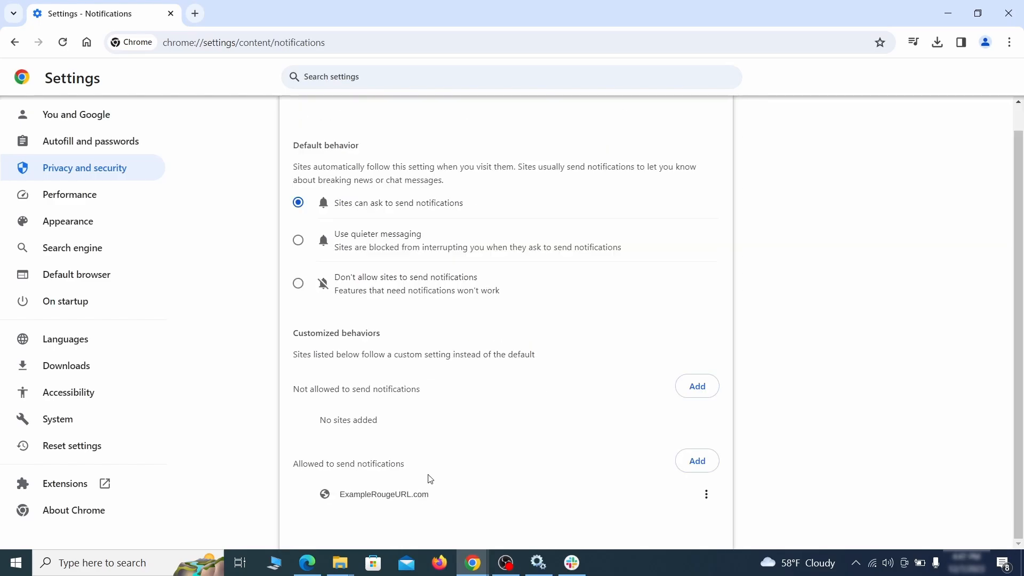
click(707, 496)
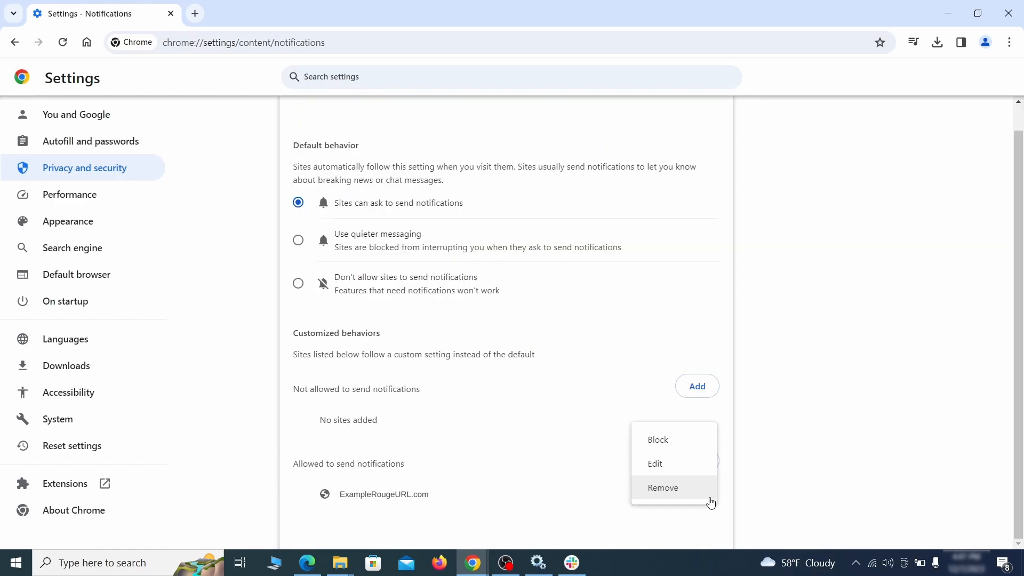
click(675, 493)
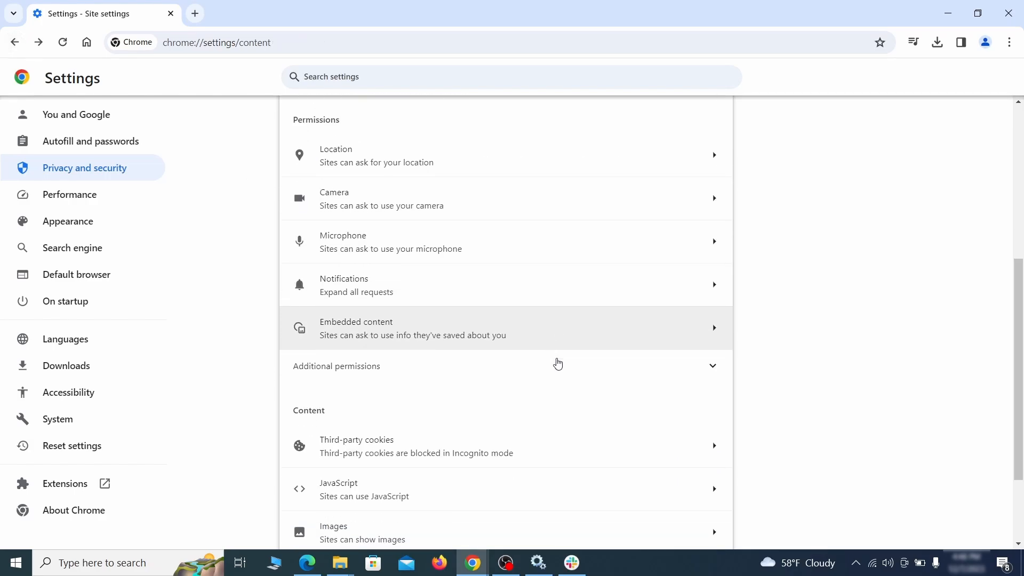
- Review the sites allowed to use third-party cookies and return to the site settings
scroll(556, 361, down, 2)
click(550, 358)
scroll(553, 362, down, 5)
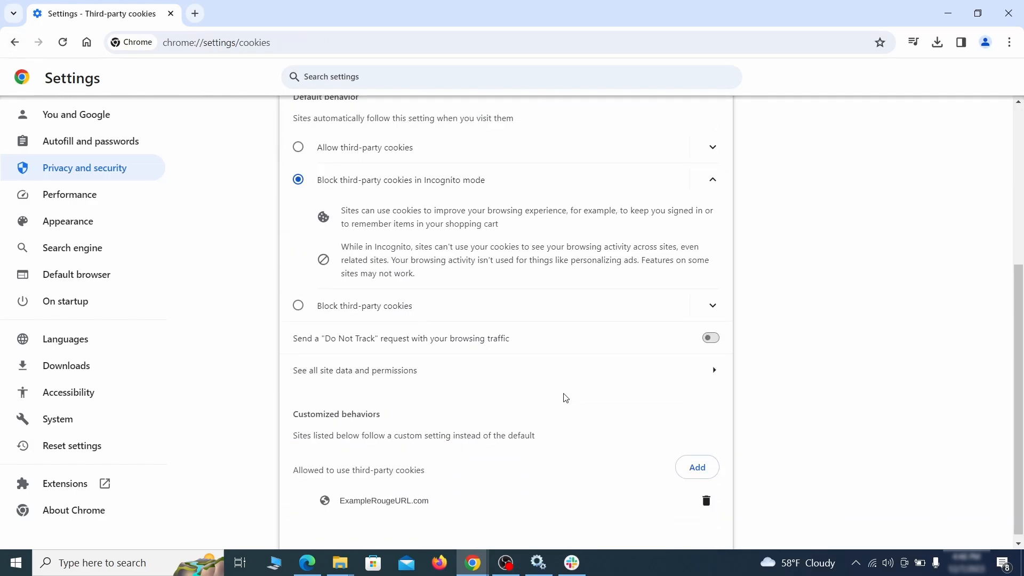
key(alt+Left)
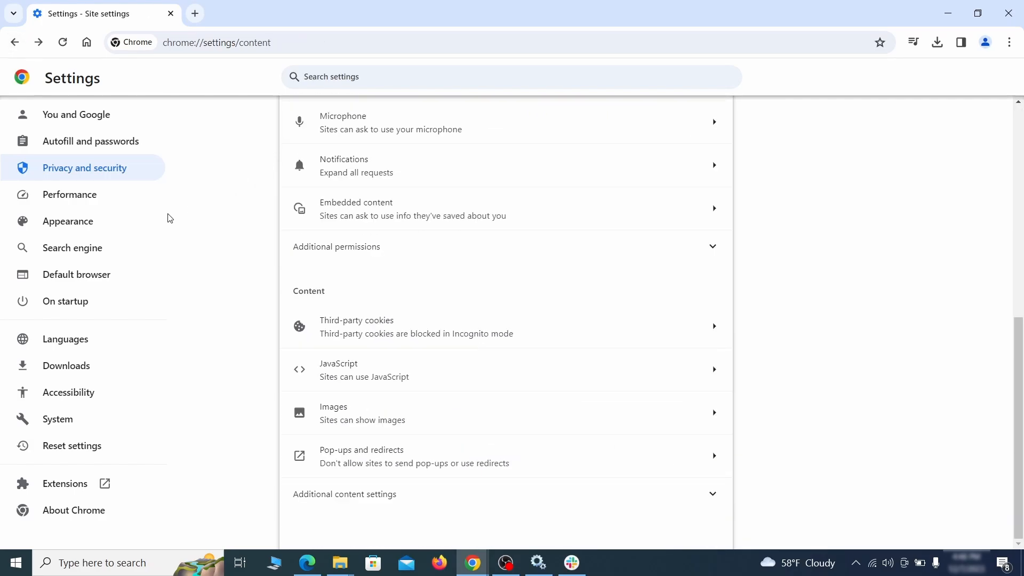
- Clear the custom web address assigned to the home button in Chrome's appearance settings
click(139, 223)
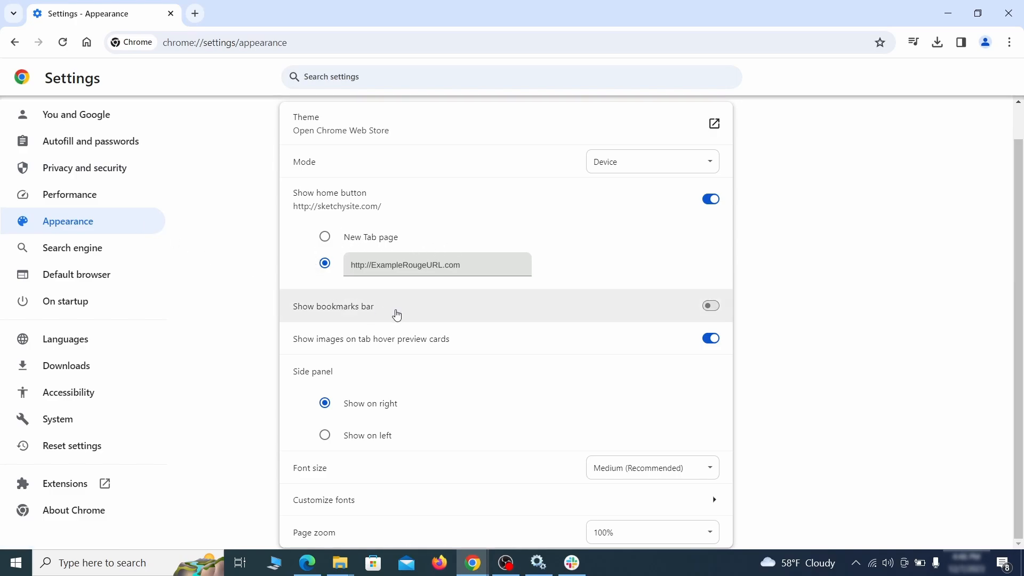
drag(462, 269, 337, 266)
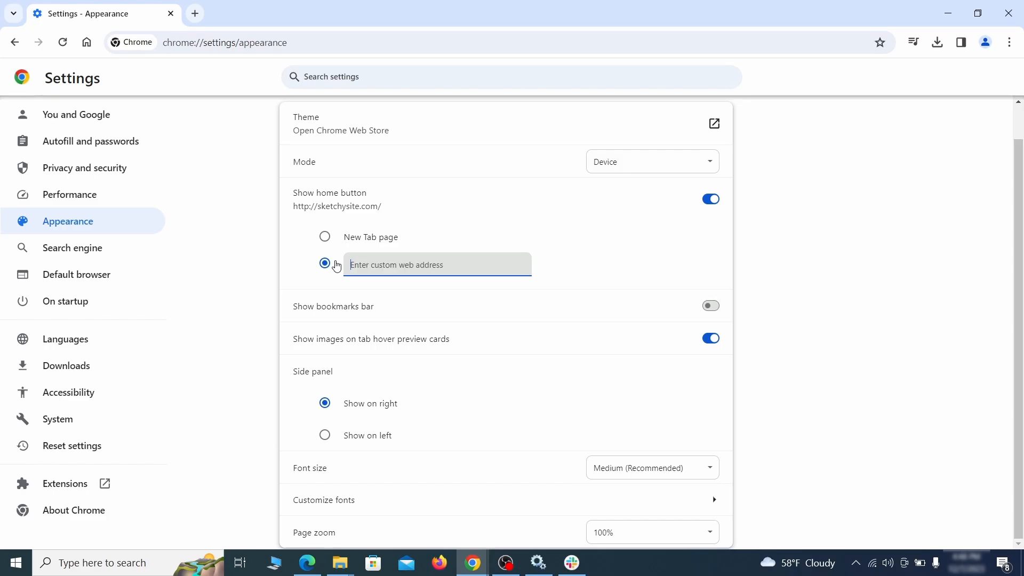
- Set the address bar search engine to Google and delete the ExampleRougeURL.com site search entry
click(109, 251)
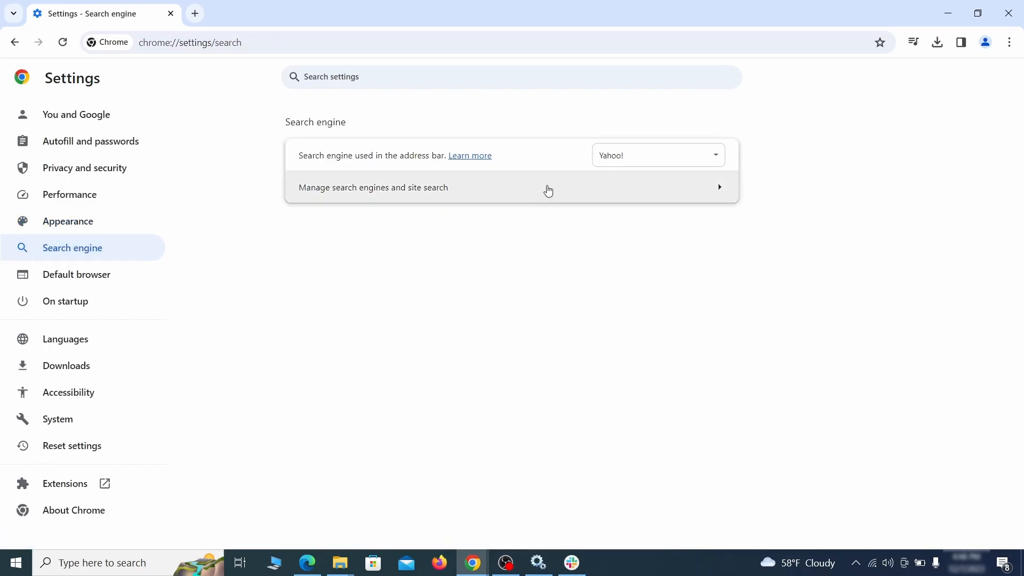
click(702, 160)
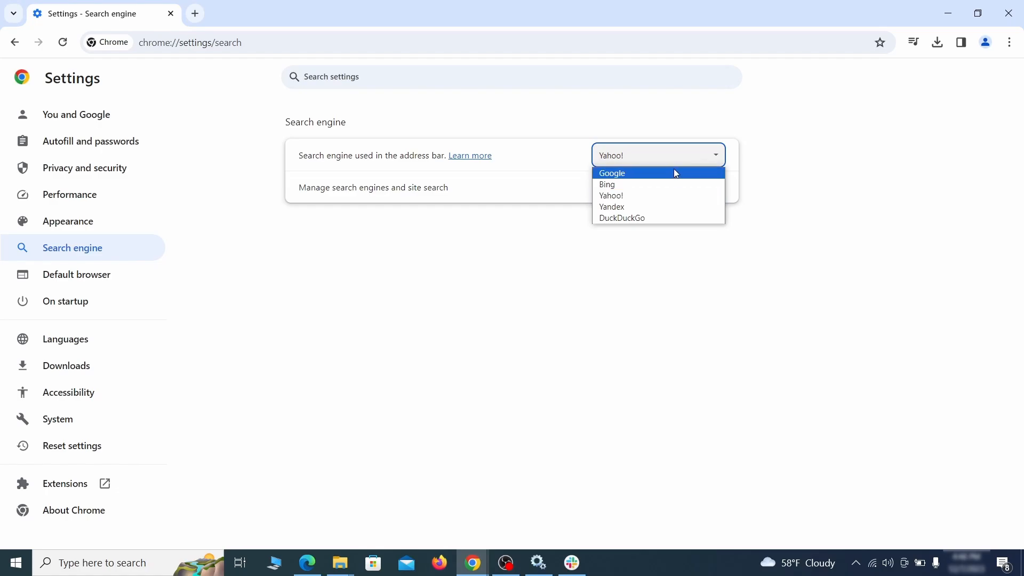
click(676, 174)
click(660, 199)
scroll(661, 240, down, 8)
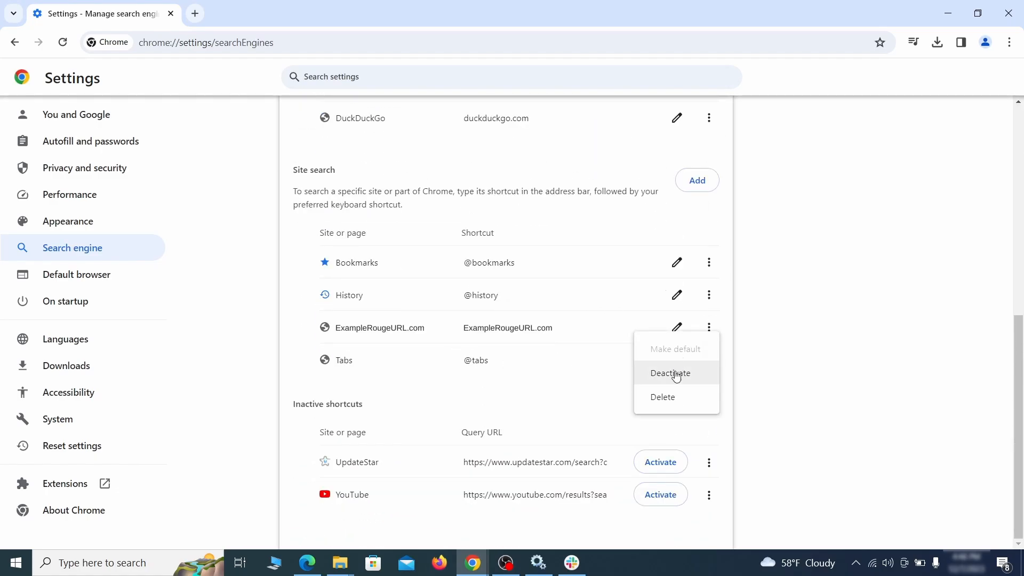
click(663, 398)
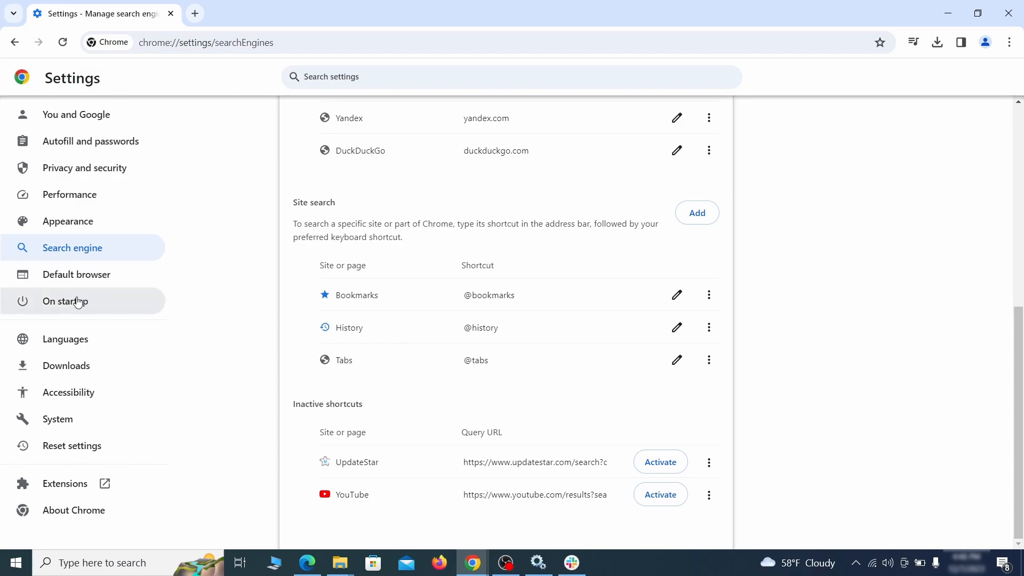
- Remove the ExampleRougeURL.com page from Chrome's startup pages and choose Continue where you left off
click(96, 303)
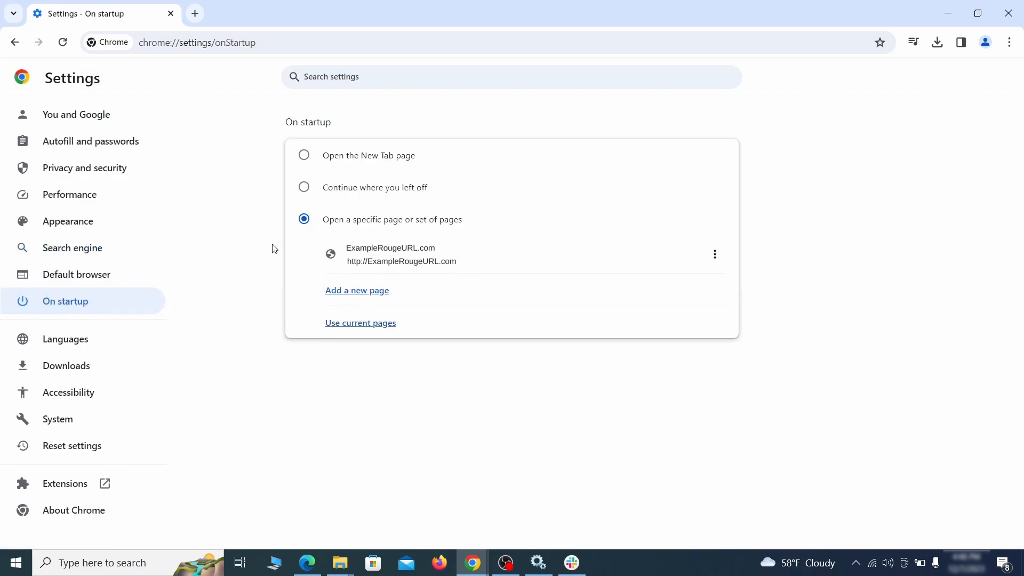
click(715, 255)
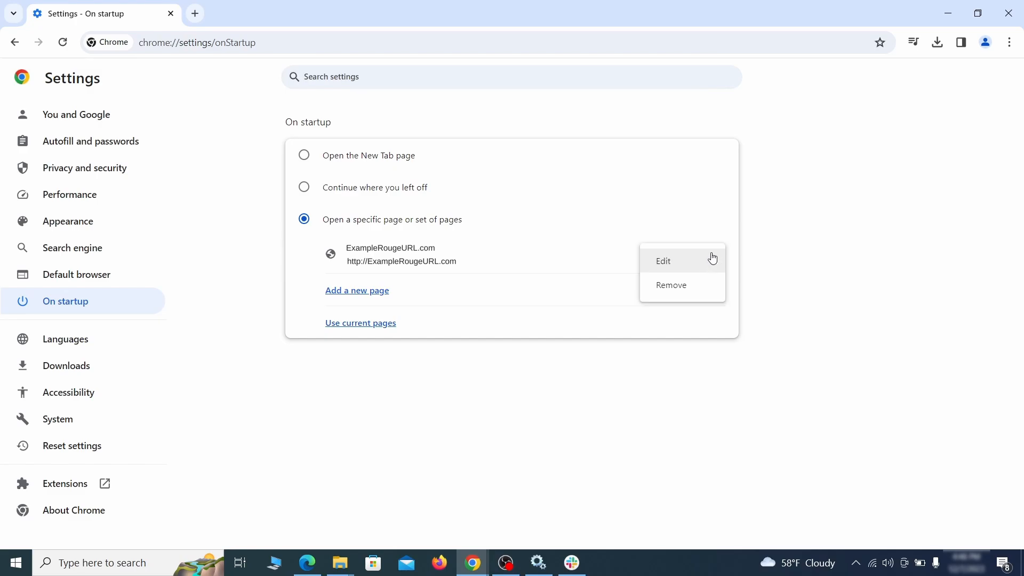
click(684, 287)
click(305, 192)
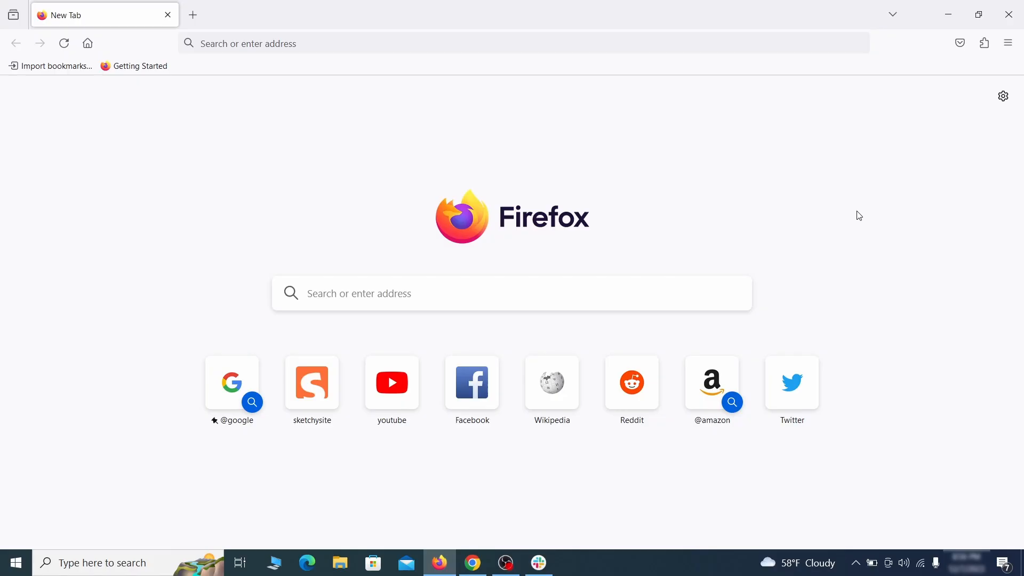
- Disable the Contenu+ extension in Firefox and remove it from the browser
click(986, 43)
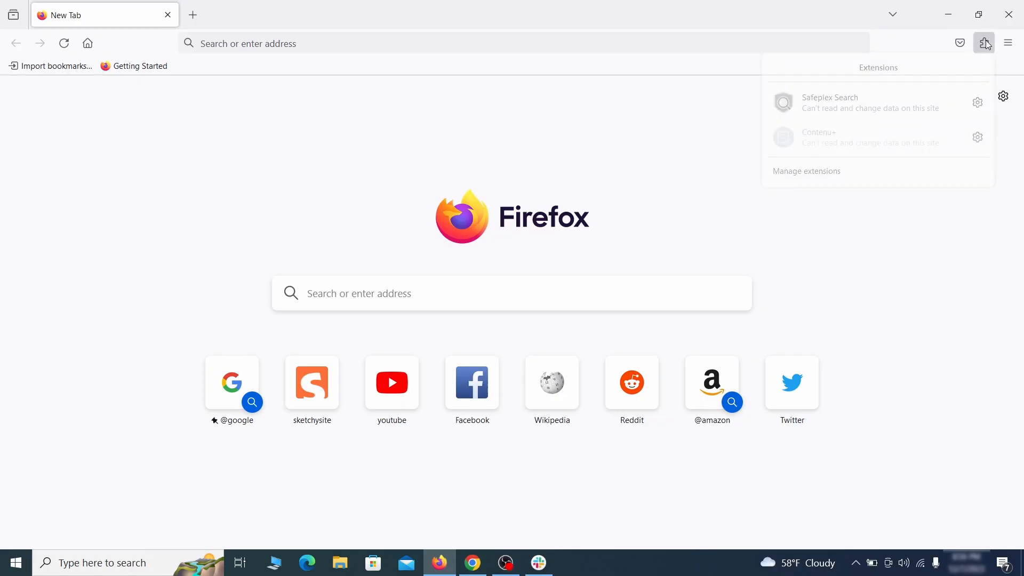
click(862, 175)
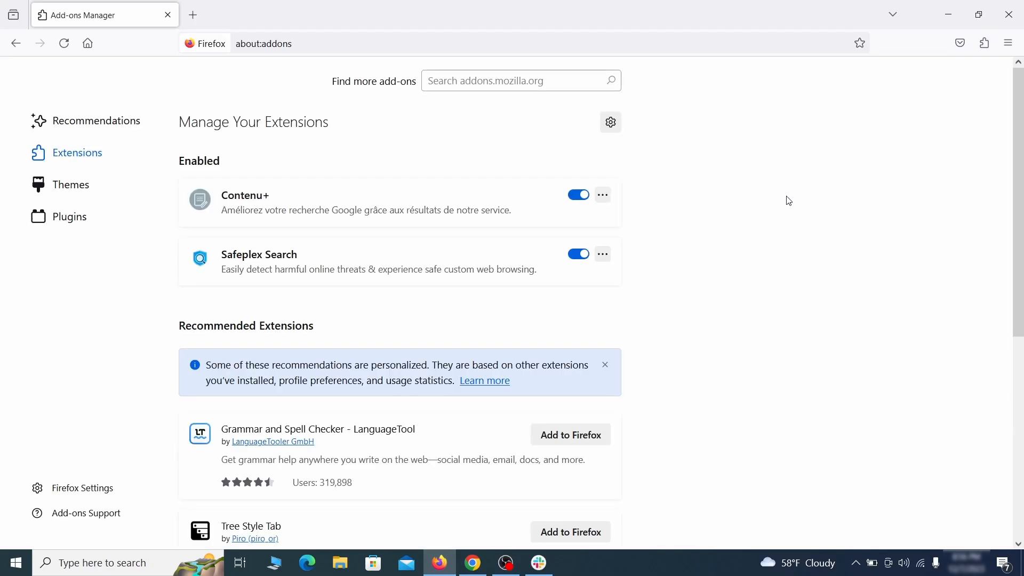
click(579, 194)
click(604, 194)
click(645, 215)
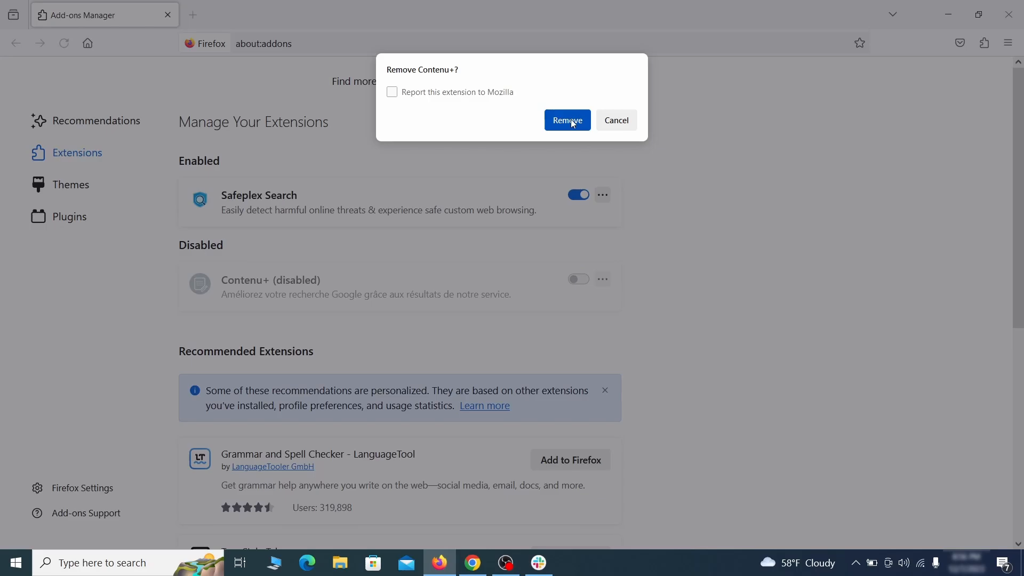
click(581, 120)
- Clear the ExampleRougeURL.com address set for the homepage and new windows in Firefox's settings
click(1009, 43)
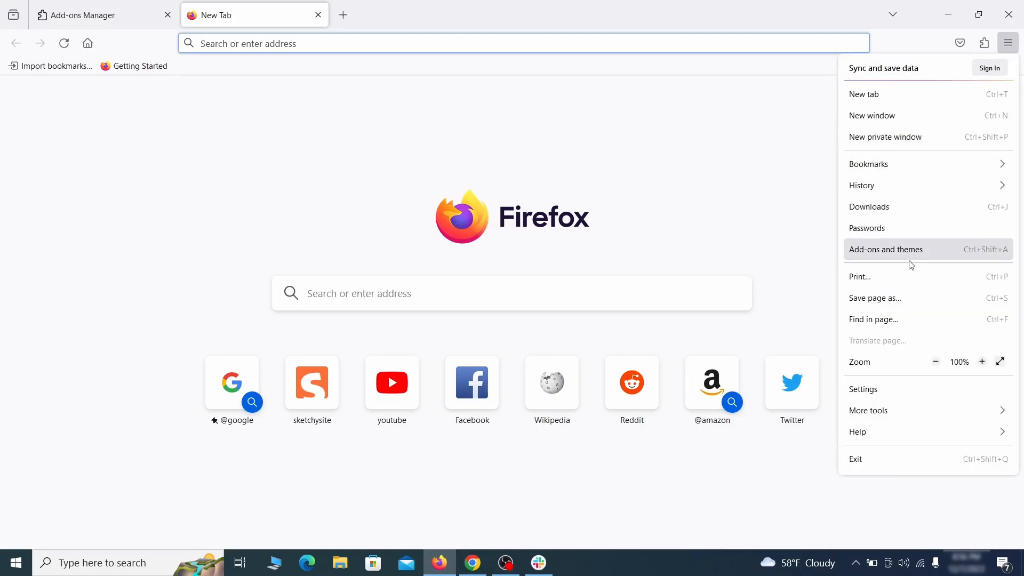
click(886, 393)
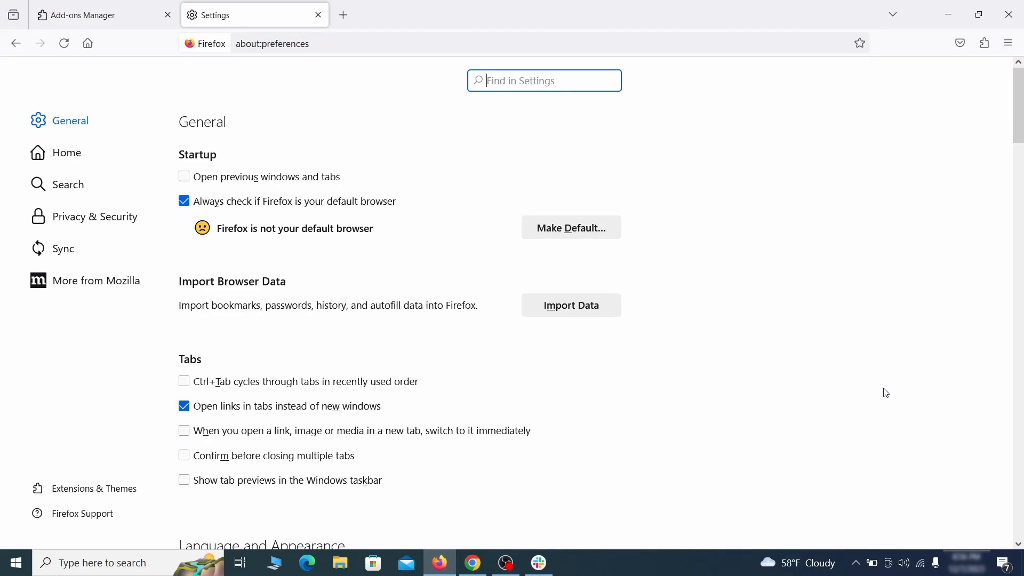
click(77, 154)
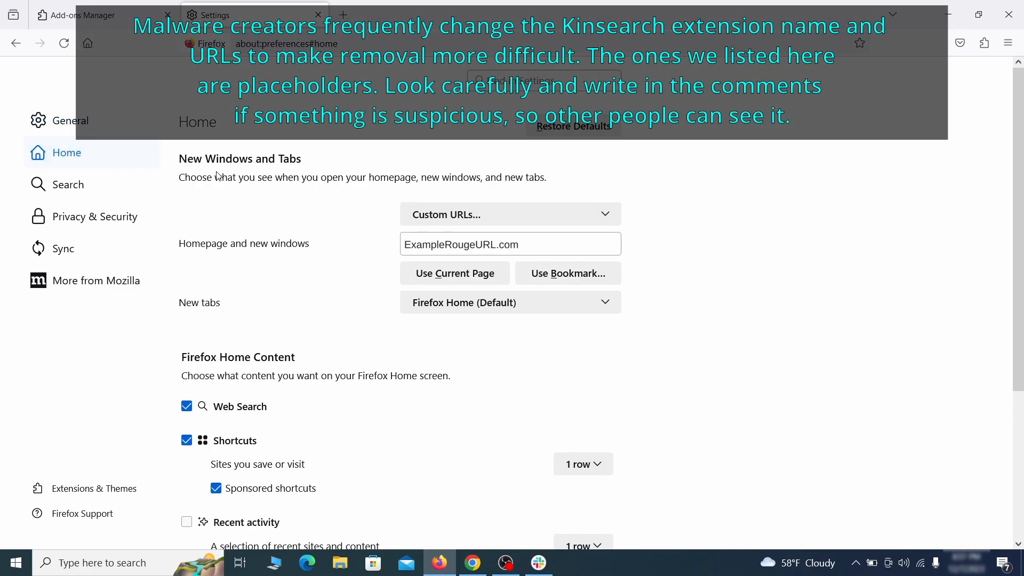
triple_click(517, 245)
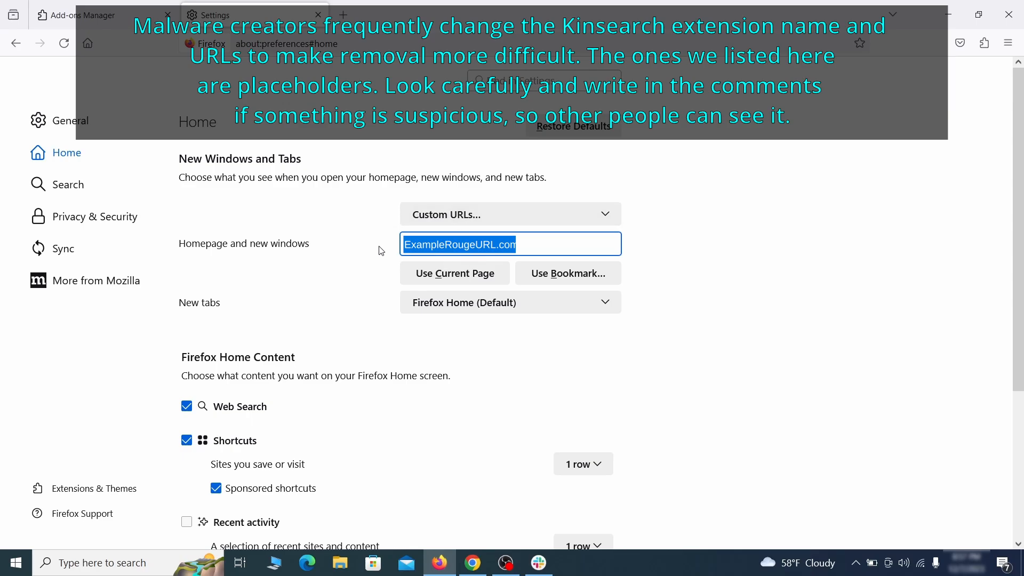
key(BackSpace)
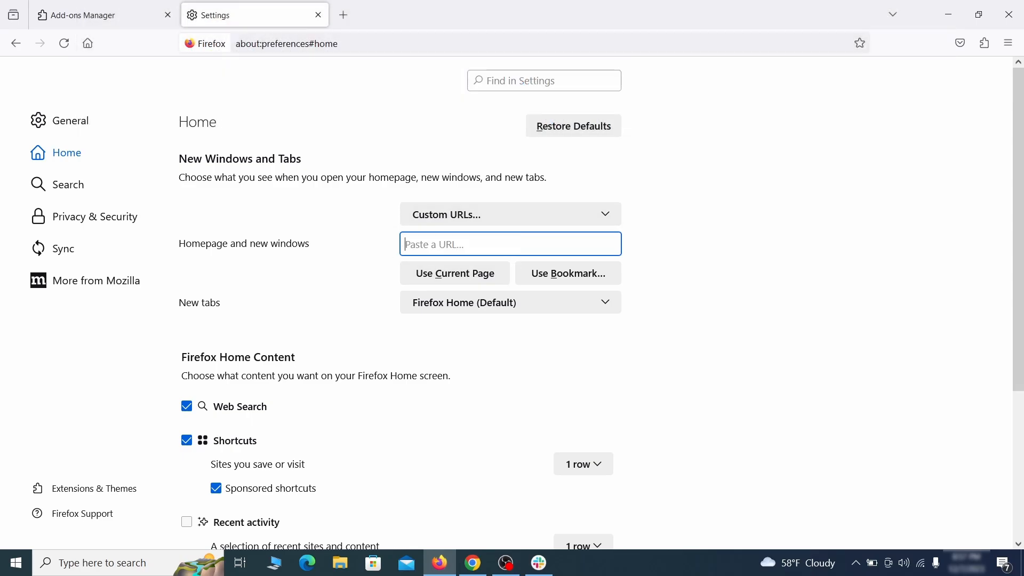
- Set Firefox's default search engine to Google in the search settings
click(69, 184)
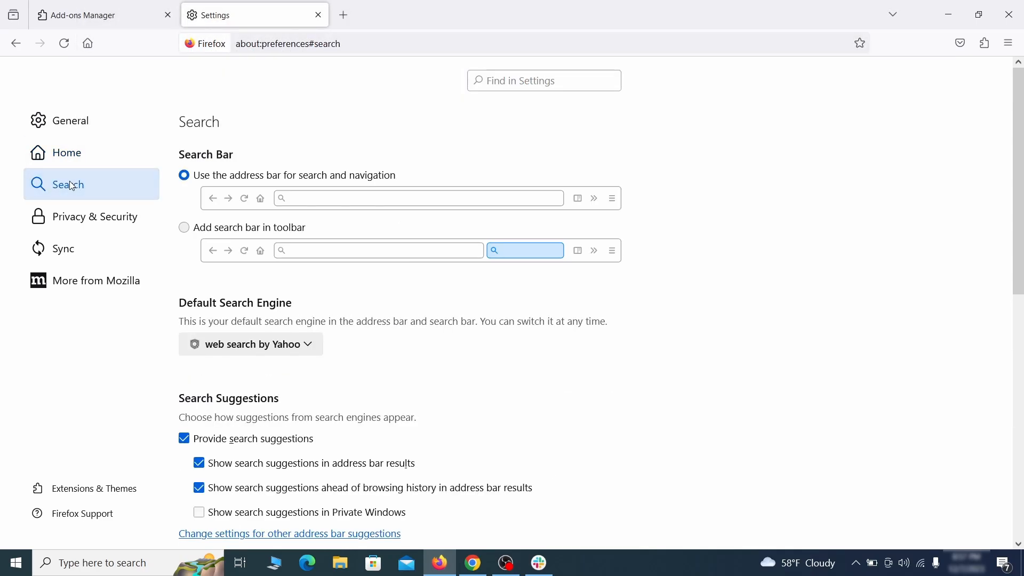
scroll(327, 277, down, 2)
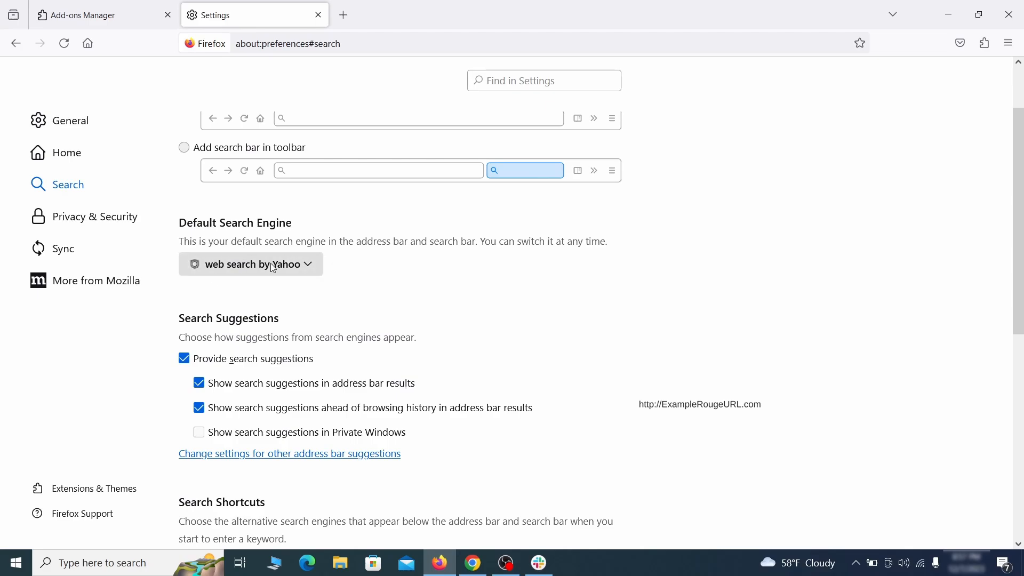
click(307, 270)
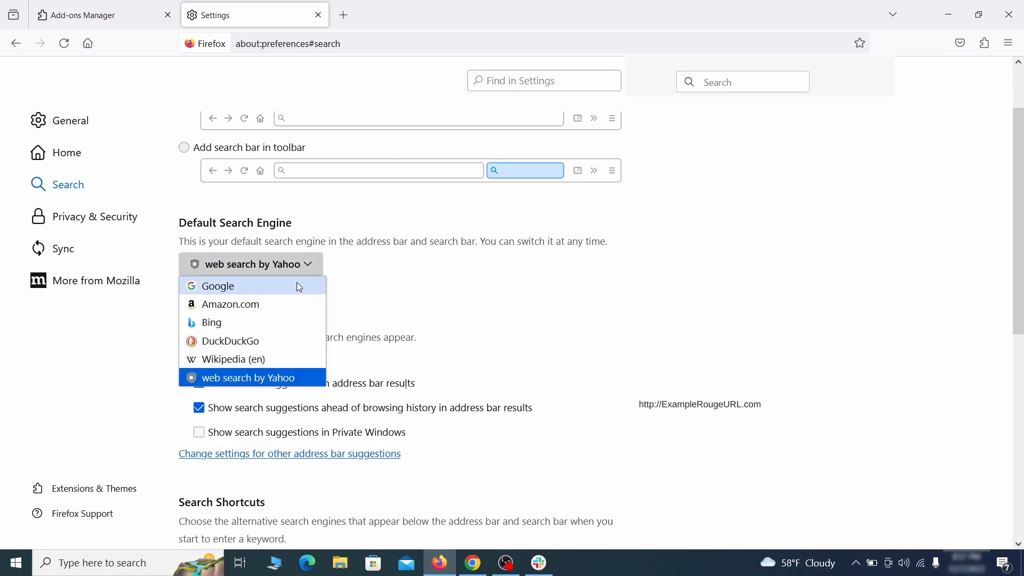
click(297, 286)
- Remove the web search by Yahoo engine from Firefox's search shortcuts
scroll(485, 300, down, 5)
scroll(540, 285, down, 2)
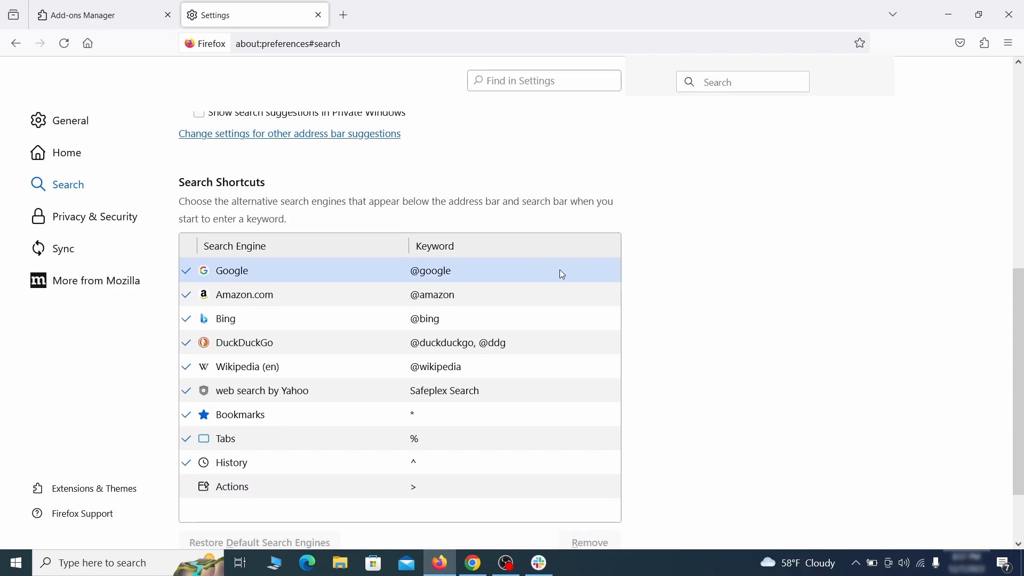
scroll(562, 270, down, 2)
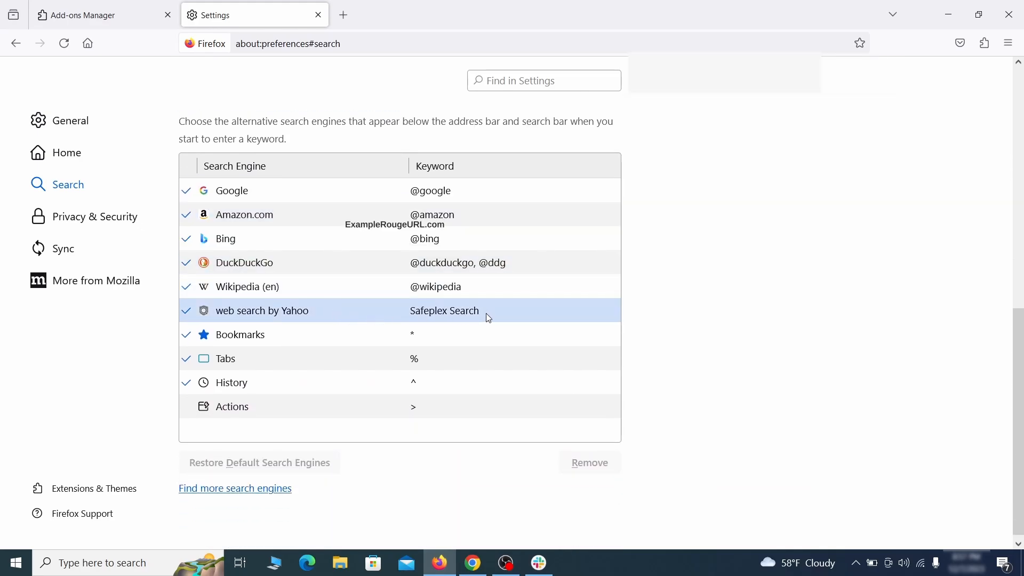
click(506, 313)
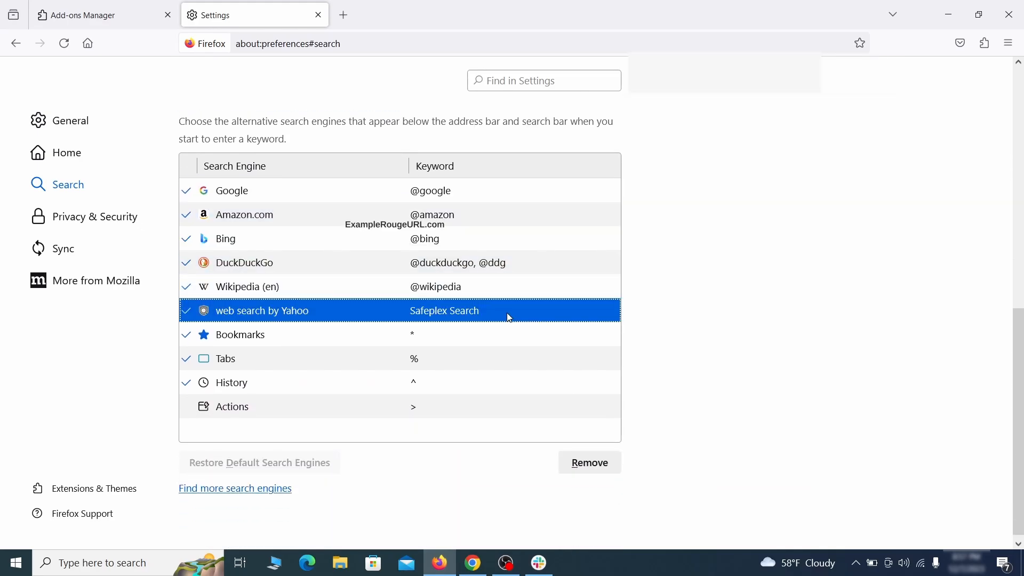
click(612, 476)
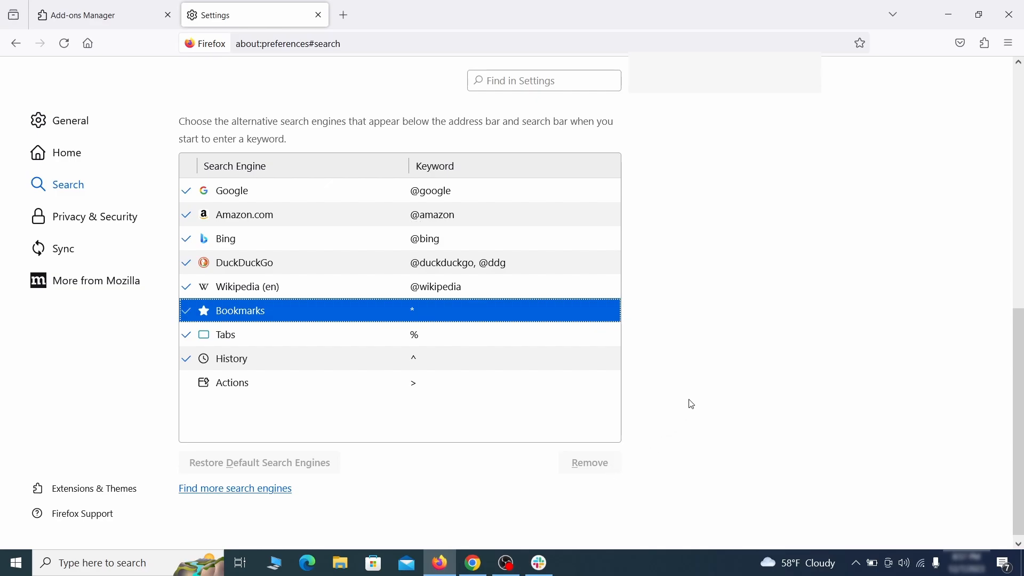
- Clear all cookies, site data and cached web content stored by Firefox in the privacy settings
scroll(485, 338, up, 3)
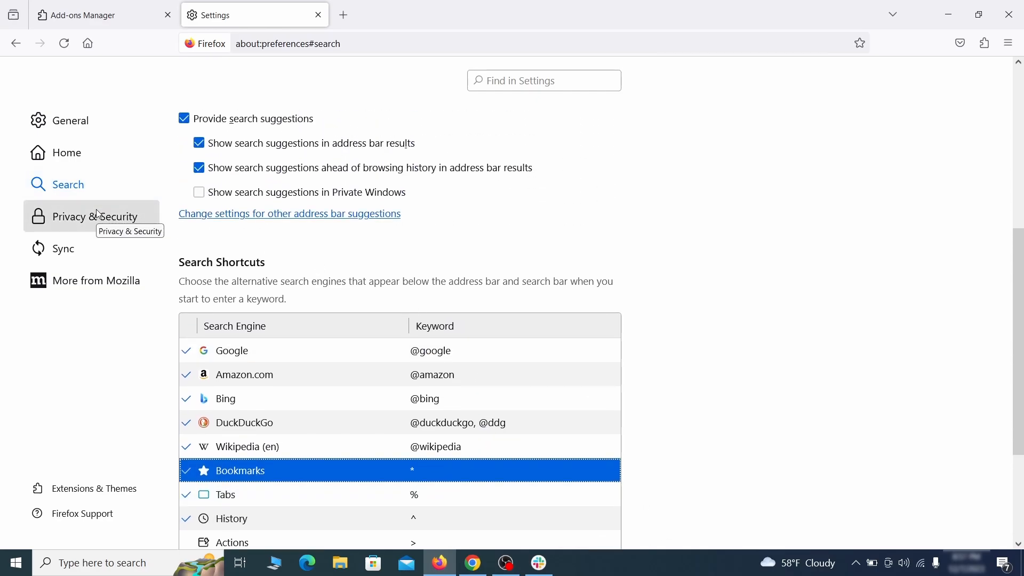
click(99, 214)
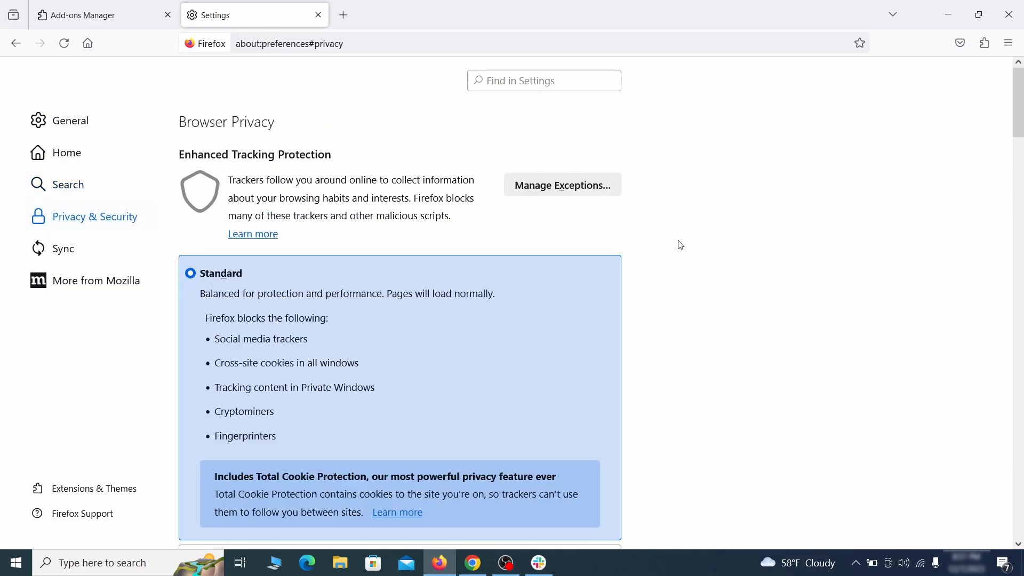
scroll(681, 245, down, 10)
click(569, 339)
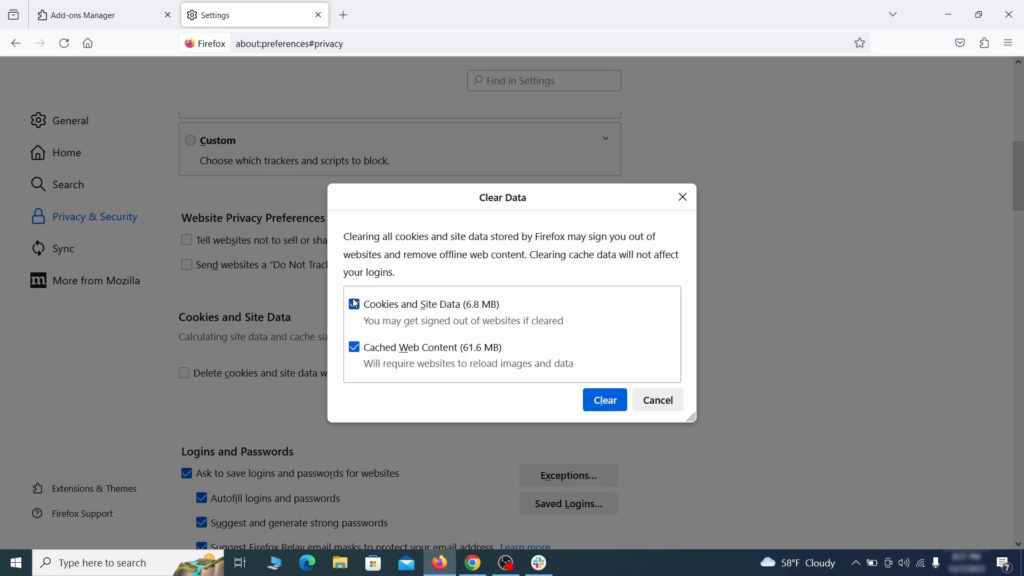
click(612, 401)
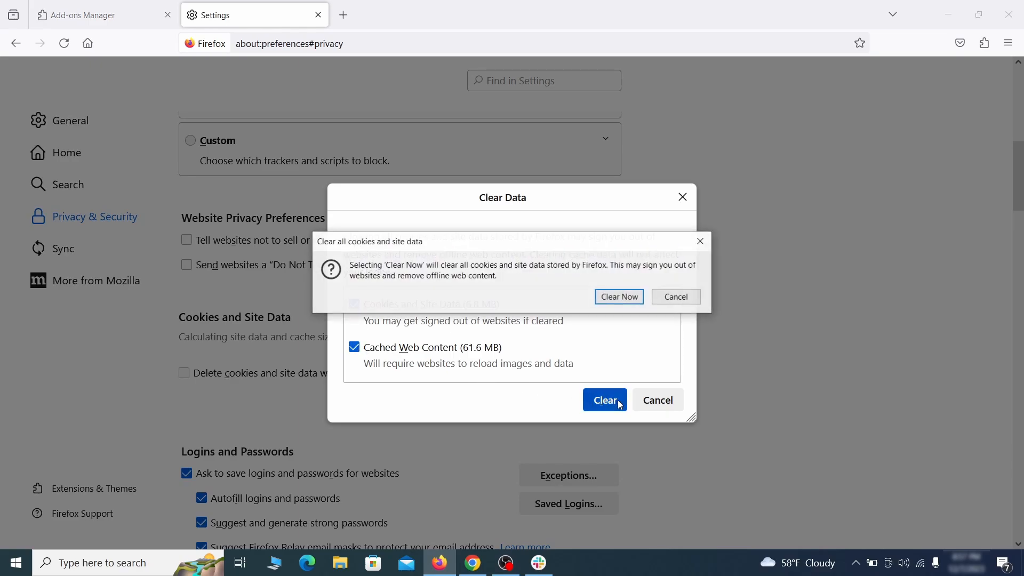
click(625, 297)
- Open the notification permission settings in Firefox's privacy and security preferences
scroll(693, 325, down, 5)
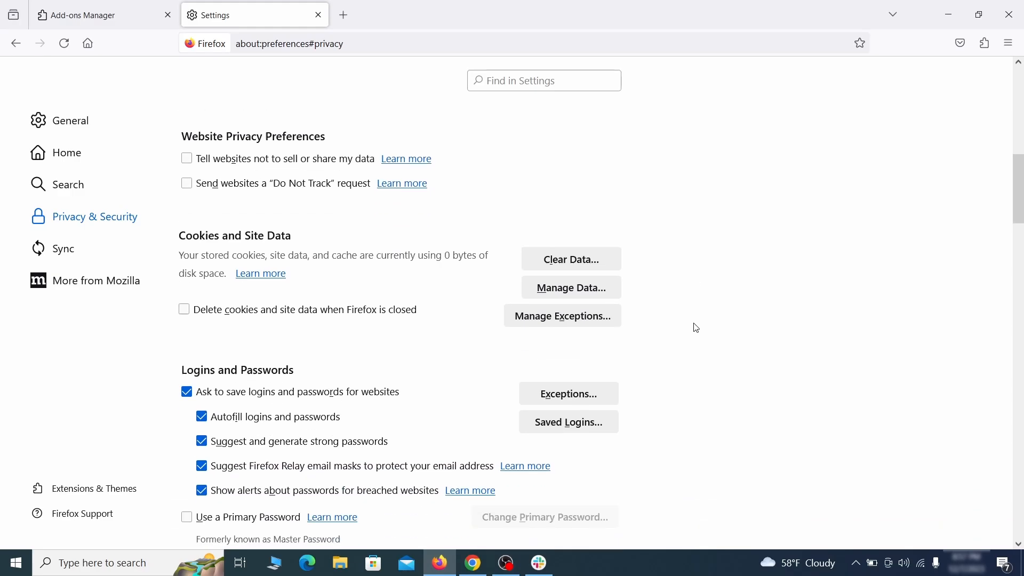
scroll(696, 328, down, 10)
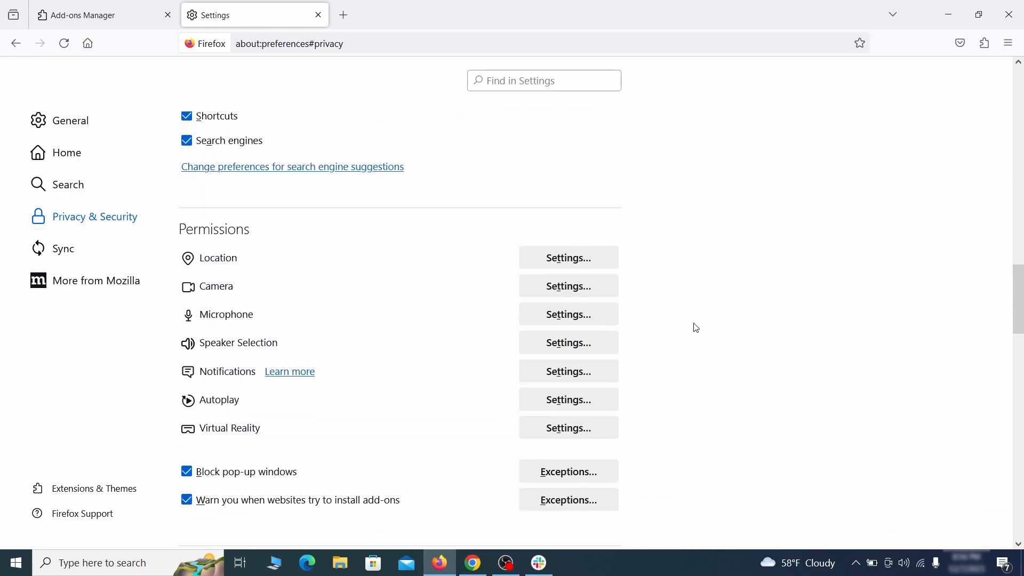
click(589, 373)
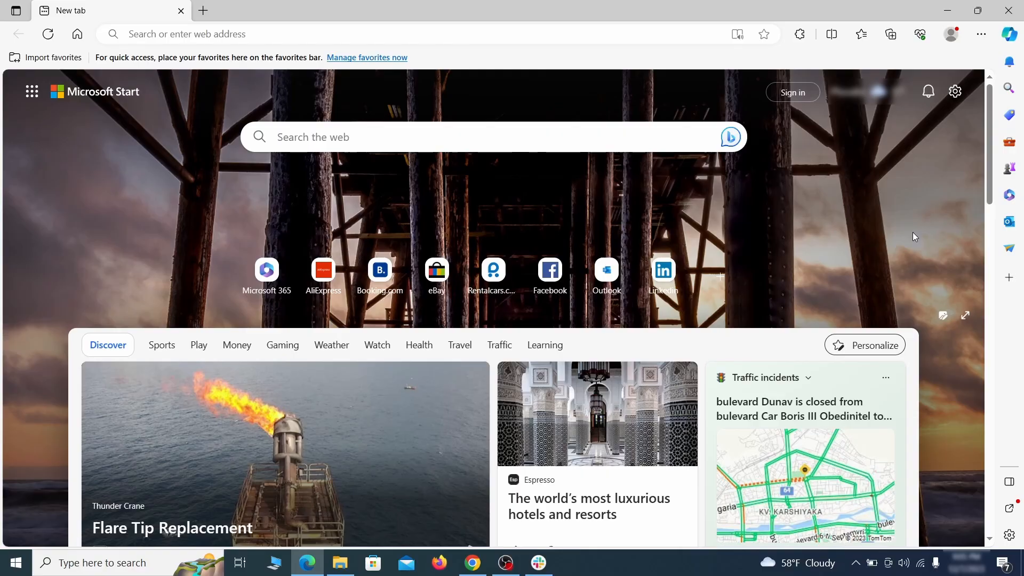
- Switch to Microsoft Edge, then disable and remove its Quidco Cashback Reminder extension
click(981, 34)
click(880, 235)
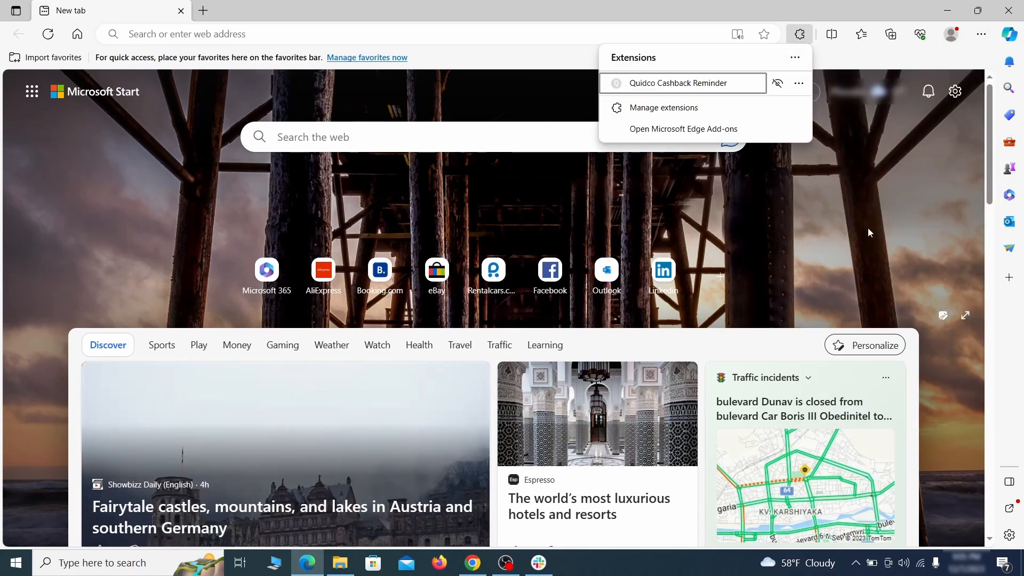
click(661, 109)
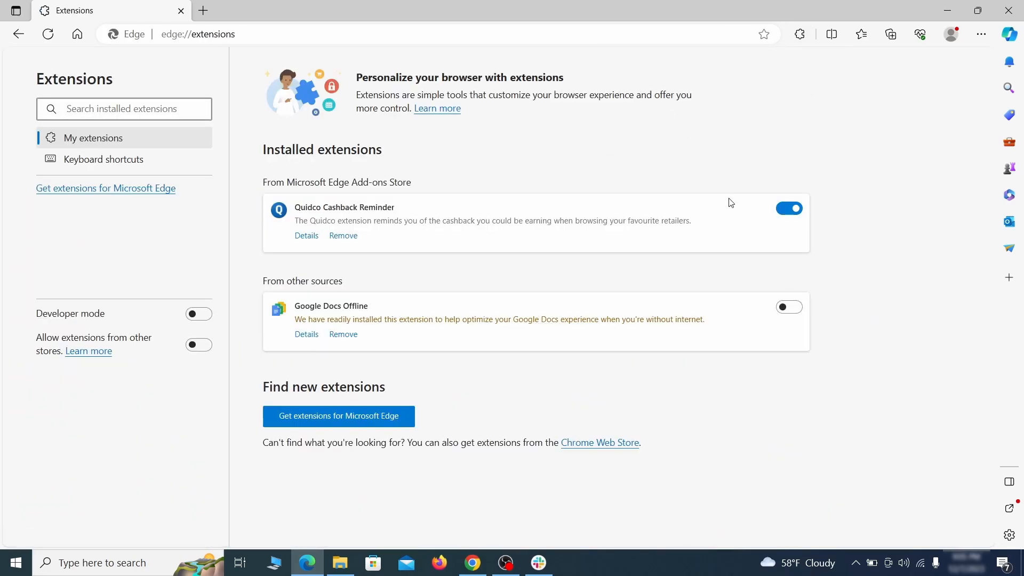
click(790, 209)
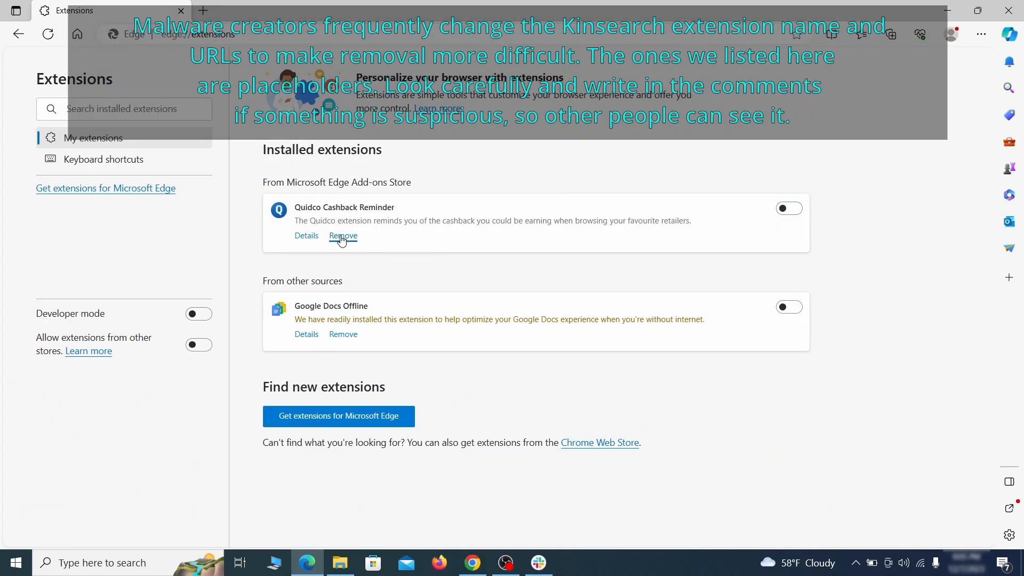
click(341, 238)
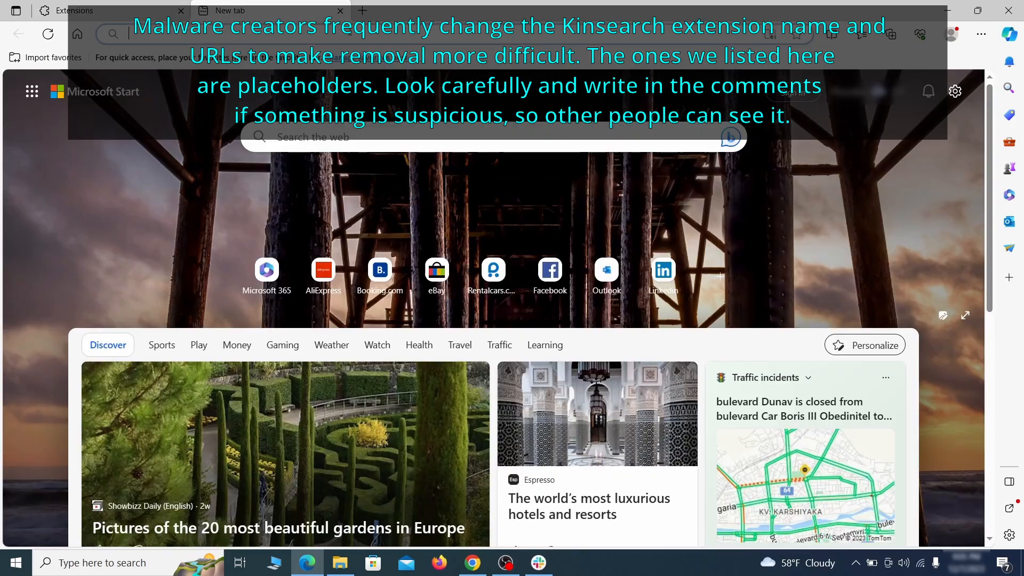
- Clear Edge's browsing data for the last hour, including site permissions and all data from the previous version of Microsoft Edge
click(981, 41)
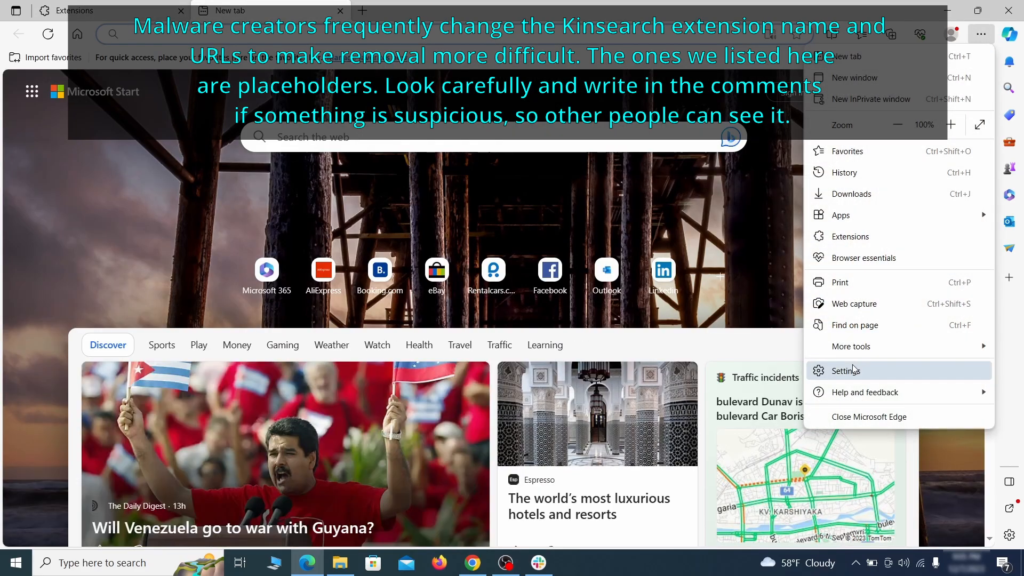
click(853, 369)
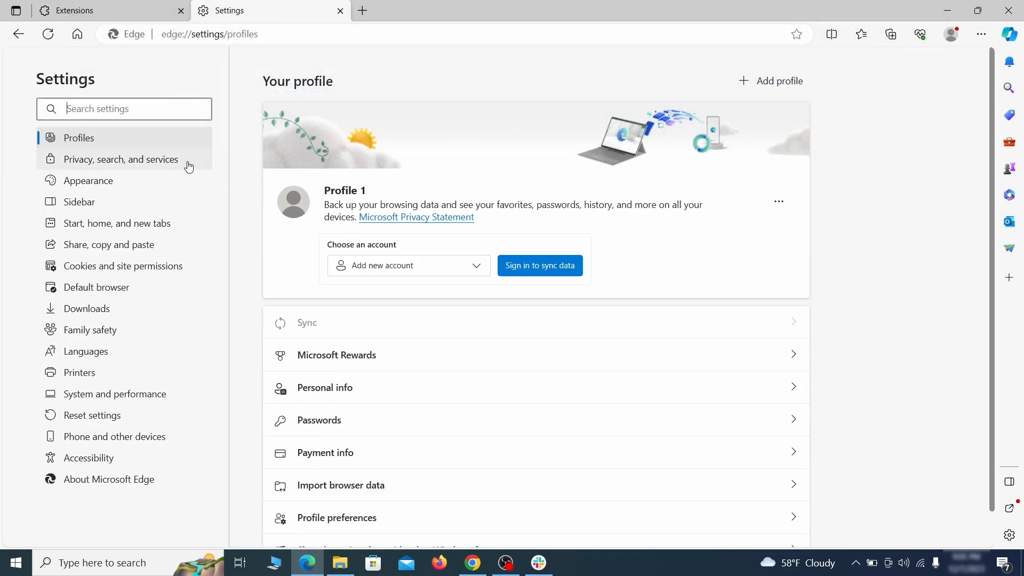
click(172, 163)
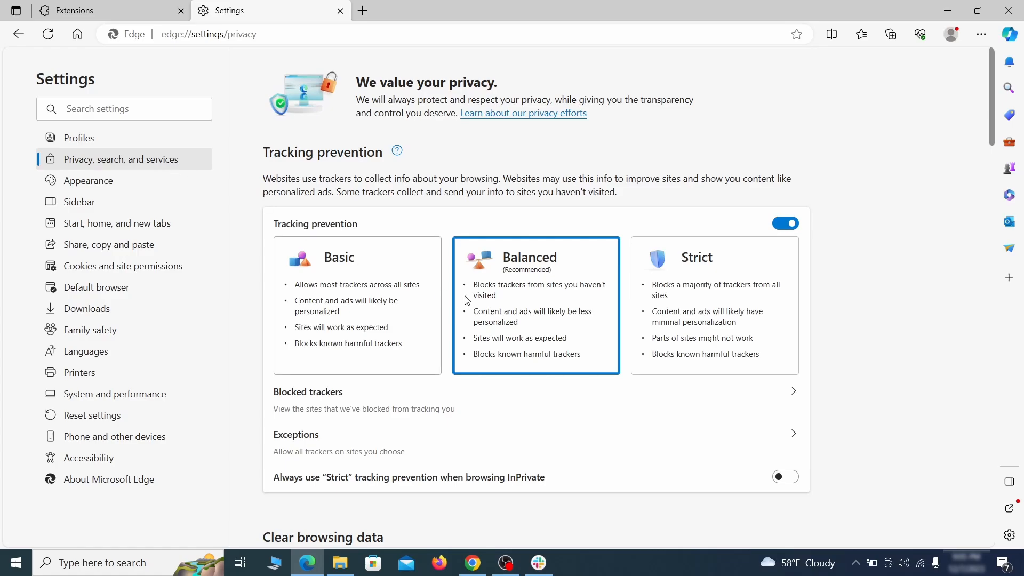
scroll(555, 327, down, 4)
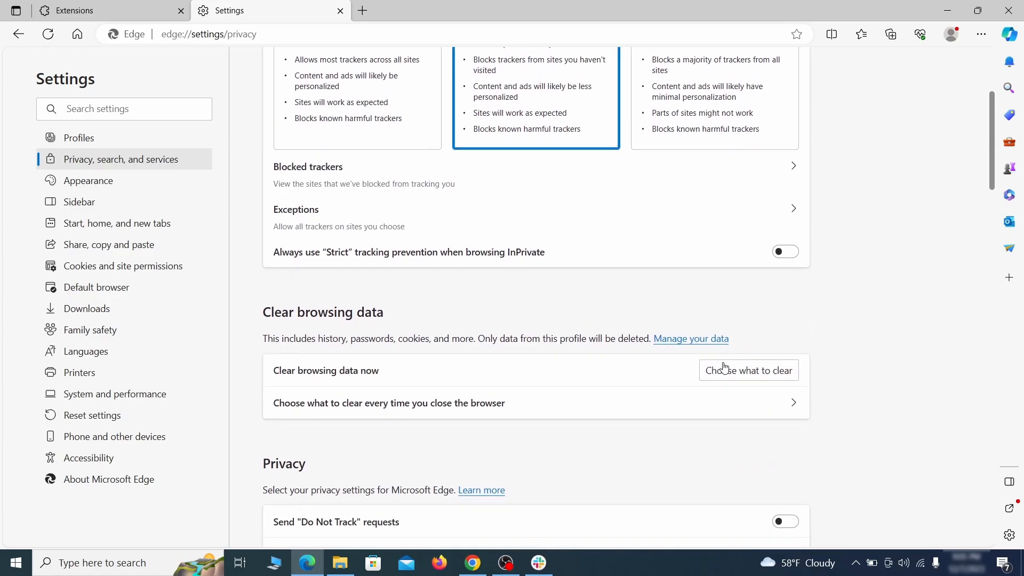
click(766, 370)
scroll(424, 308, down, 1)
scroll(424, 308, down, 3)
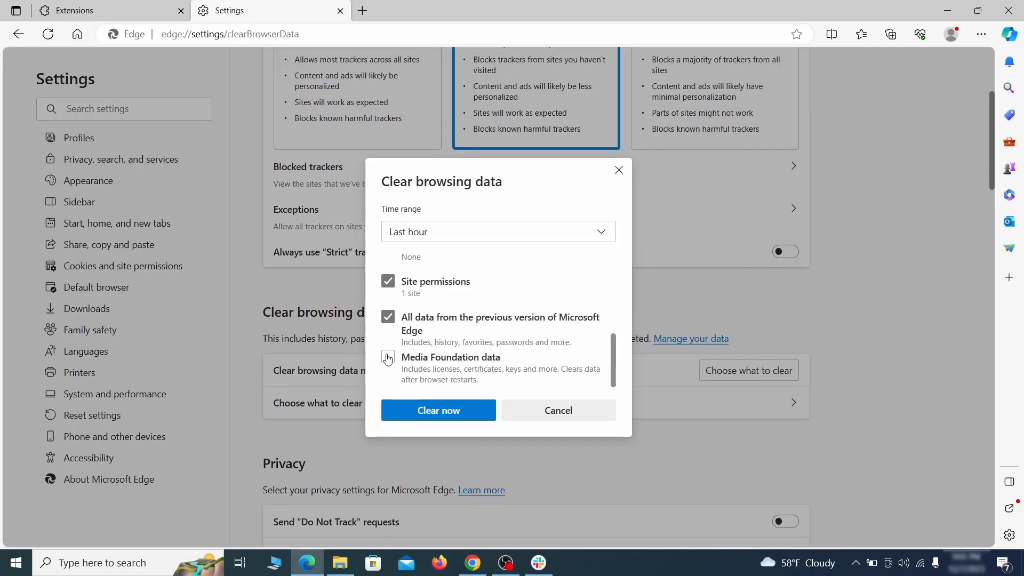
click(480, 416)
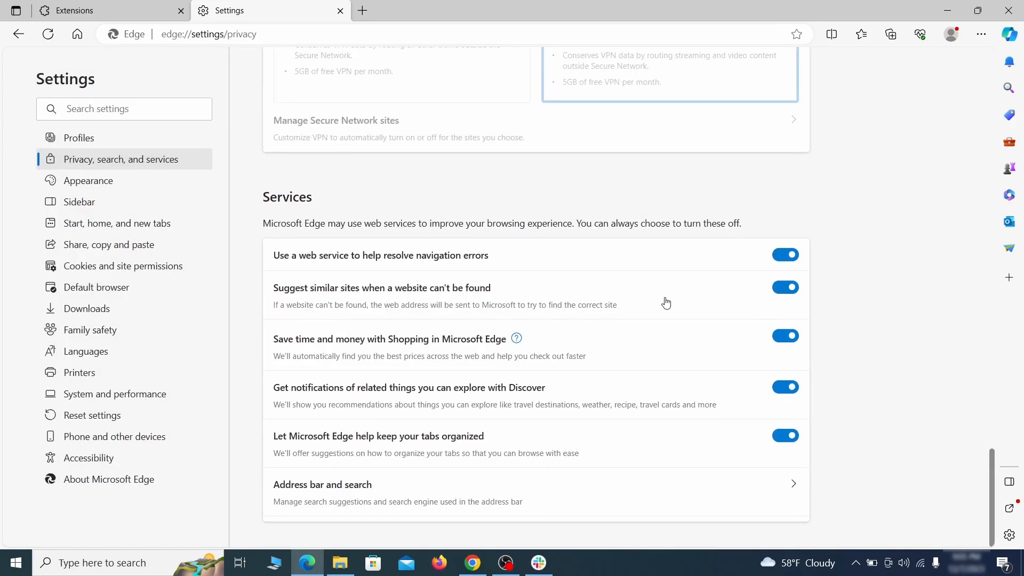
- Set the search engine used in Edge's address bar to Google
click(585, 505)
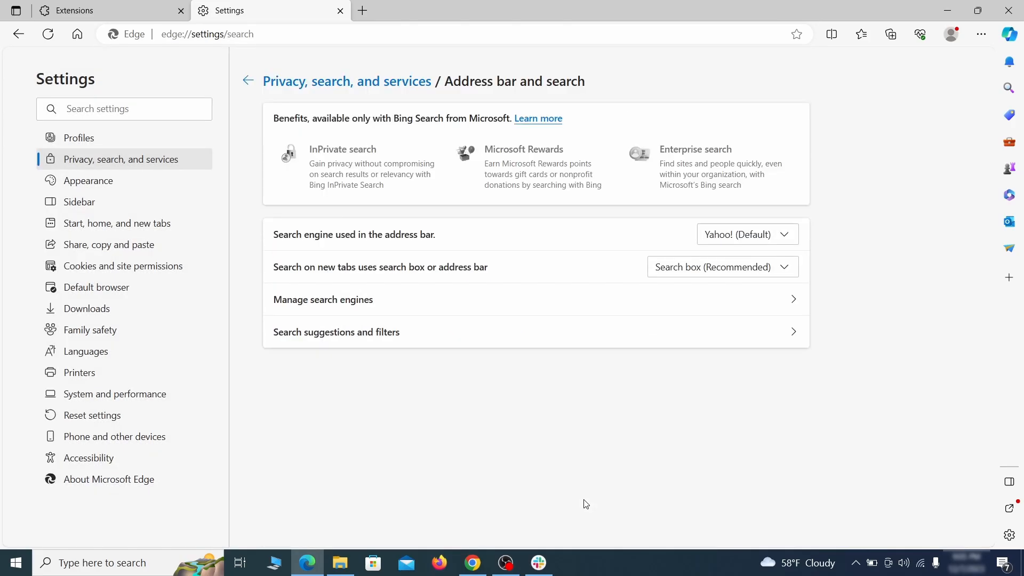
click(790, 238)
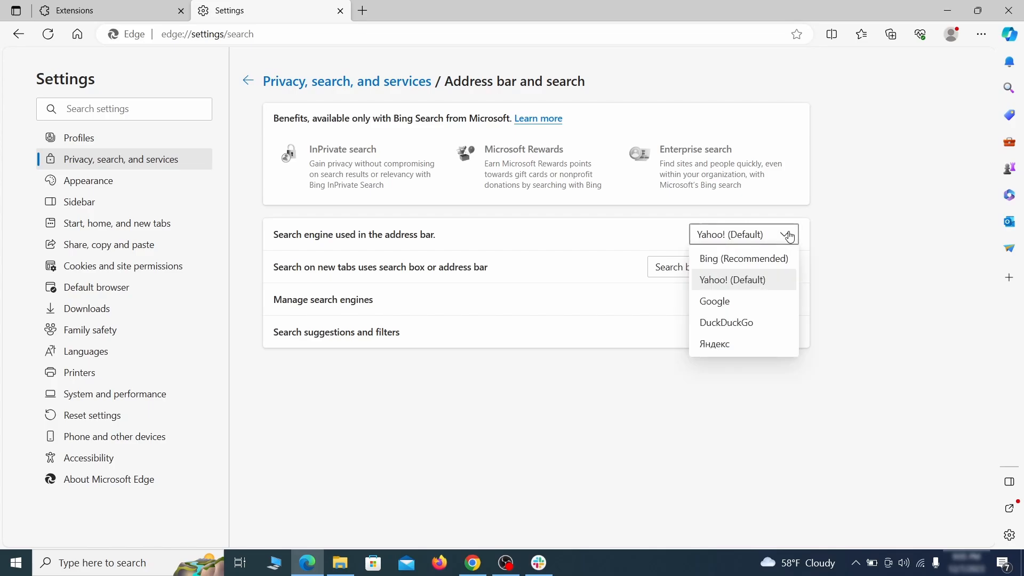
click(759, 298)
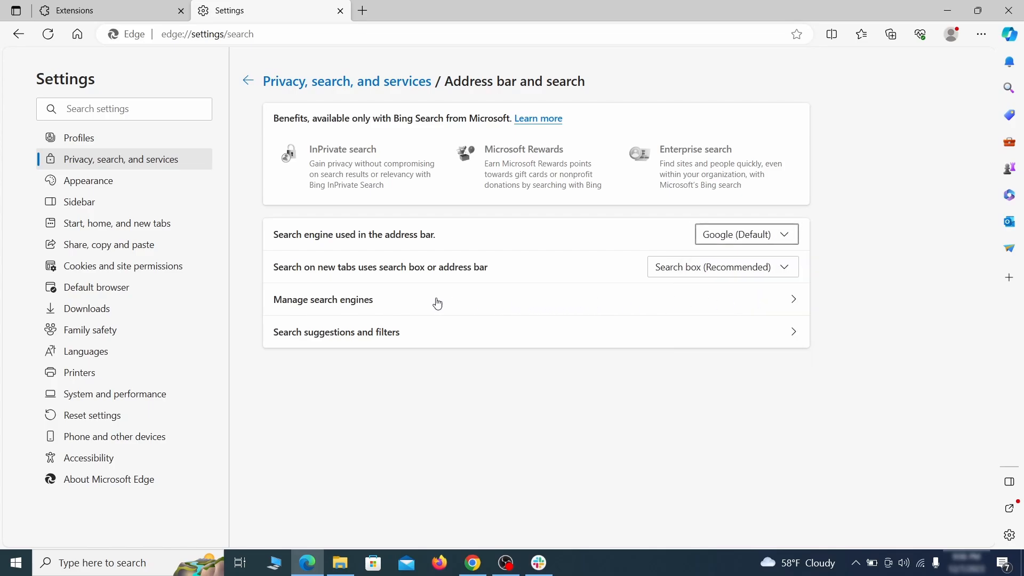
- Remove the ExampleRougeURL.com entry from the list of address bar search engines
click(395, 305)
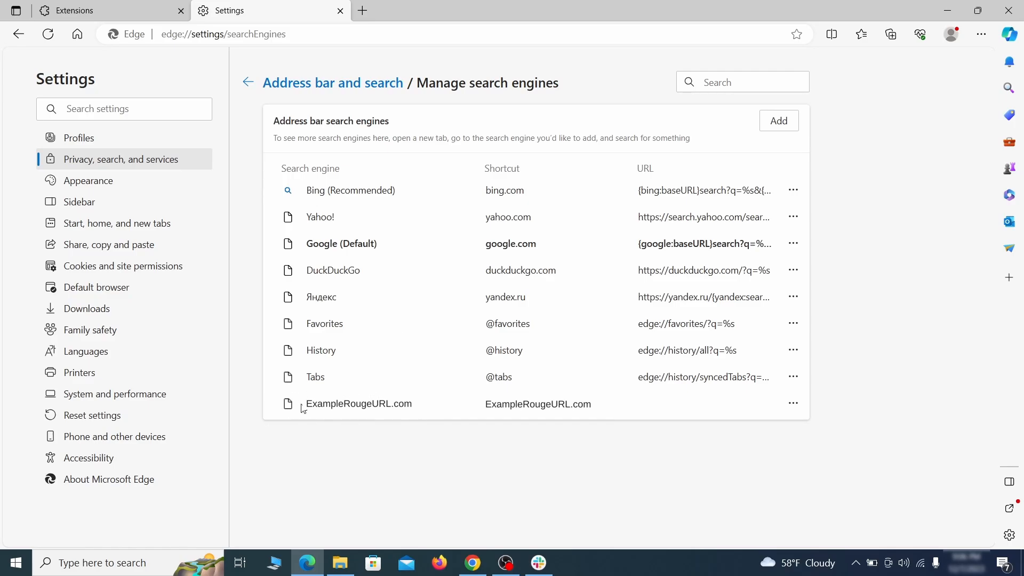
click(793, 404)
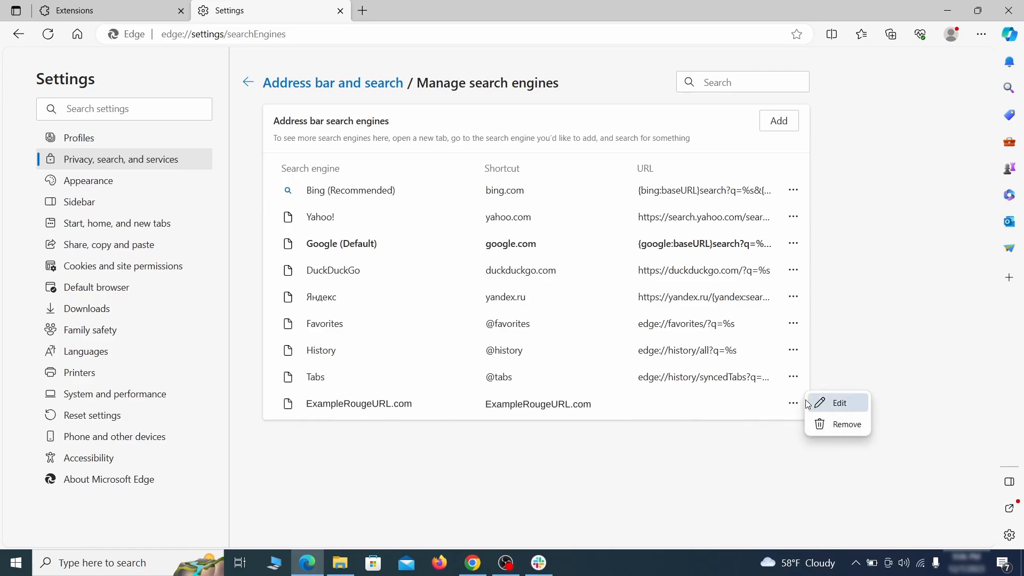
click(848, 426)
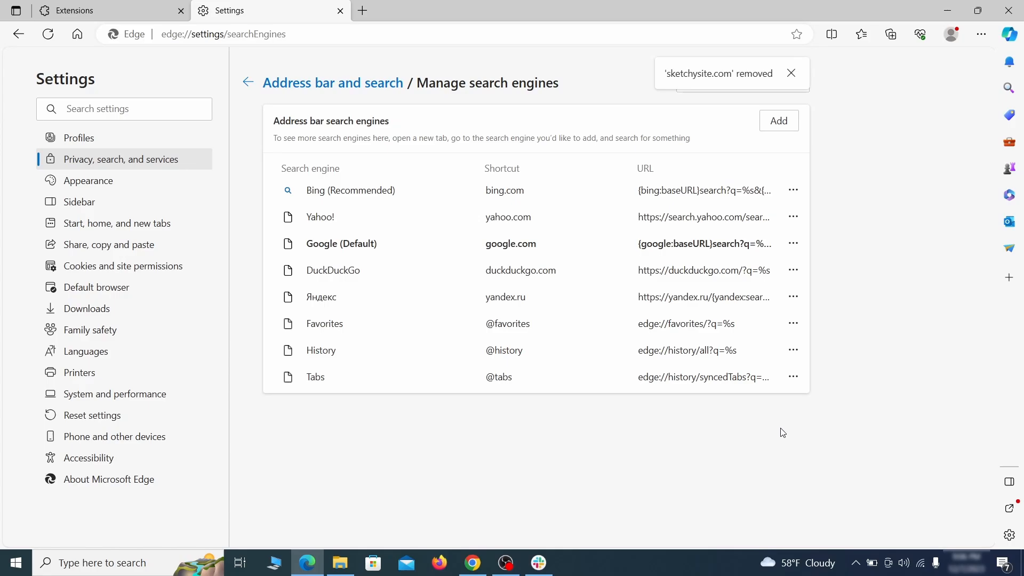
- Delete the ExampleRougeURL.com page from the pages that open when the browser starts
click(128, 224)
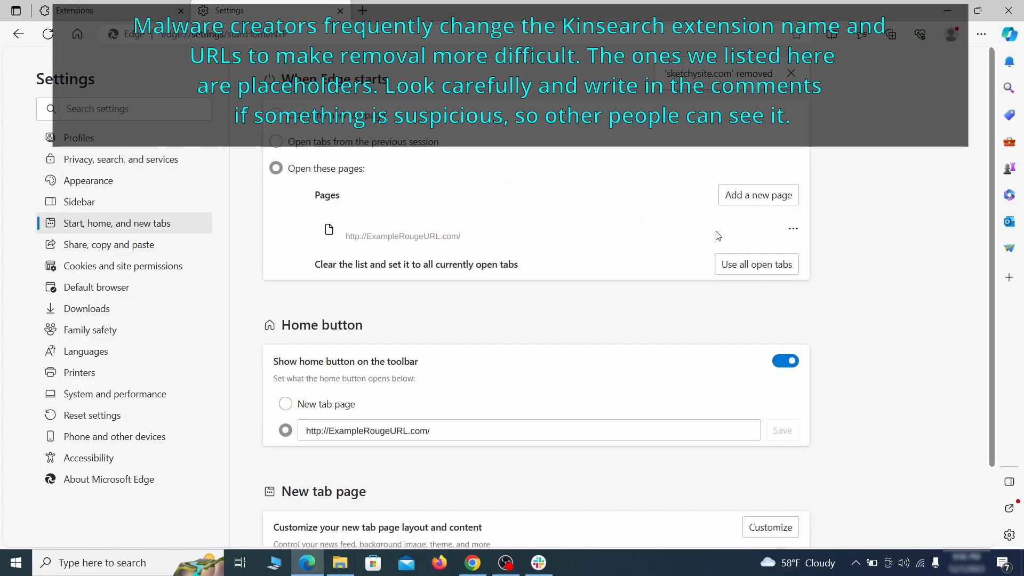
click(793, 229)
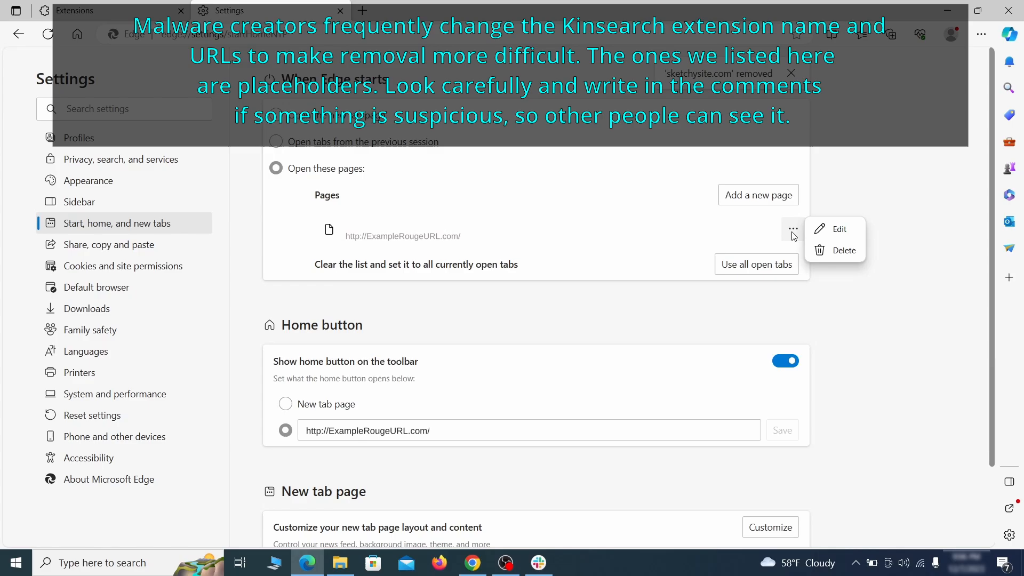
click(835, 251)
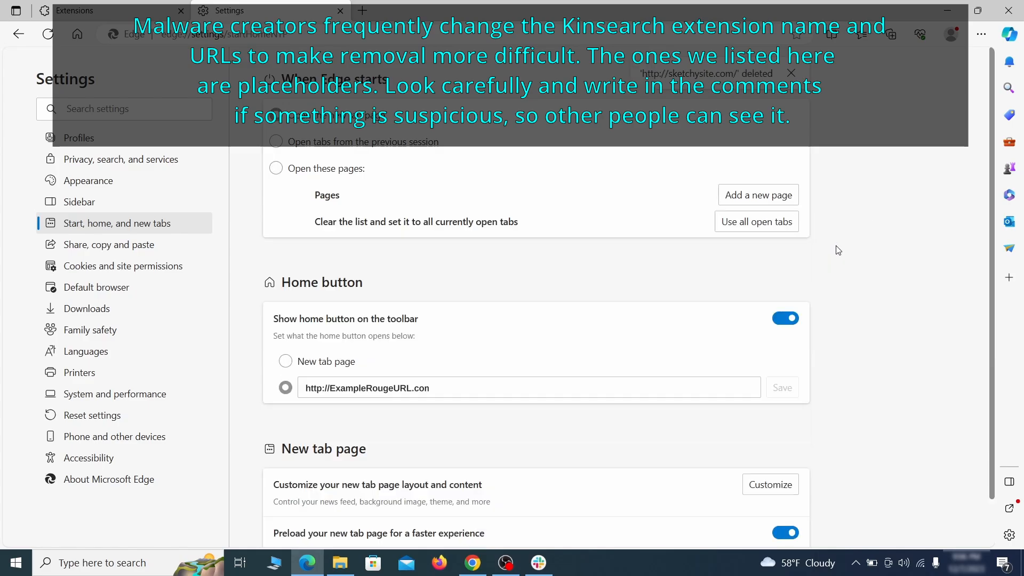
- Clear the rogue URL from the home button setting and make the home button open the new tab page
triple_click(444, 383)
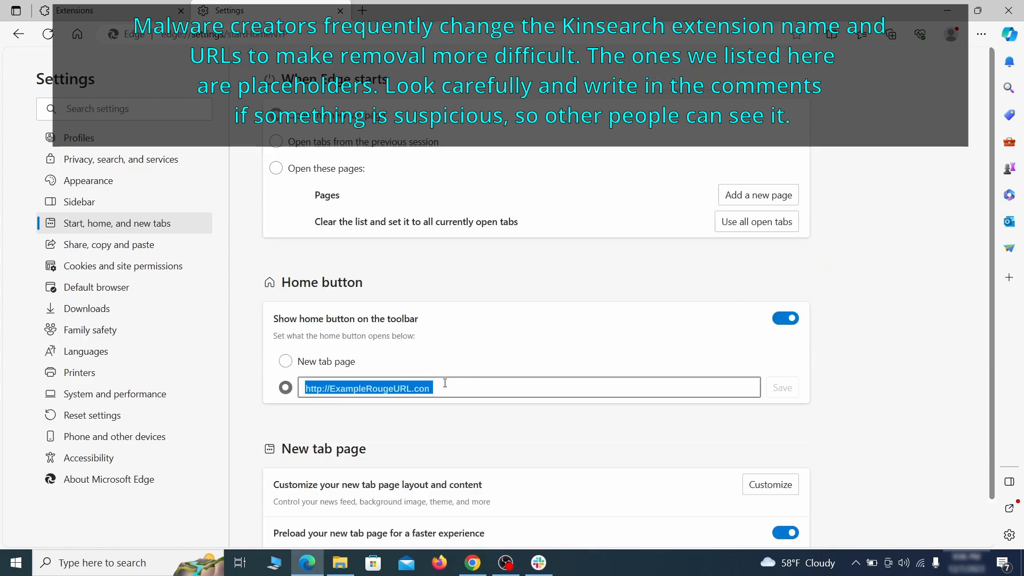
key(BackSpace)
click(285, 361)
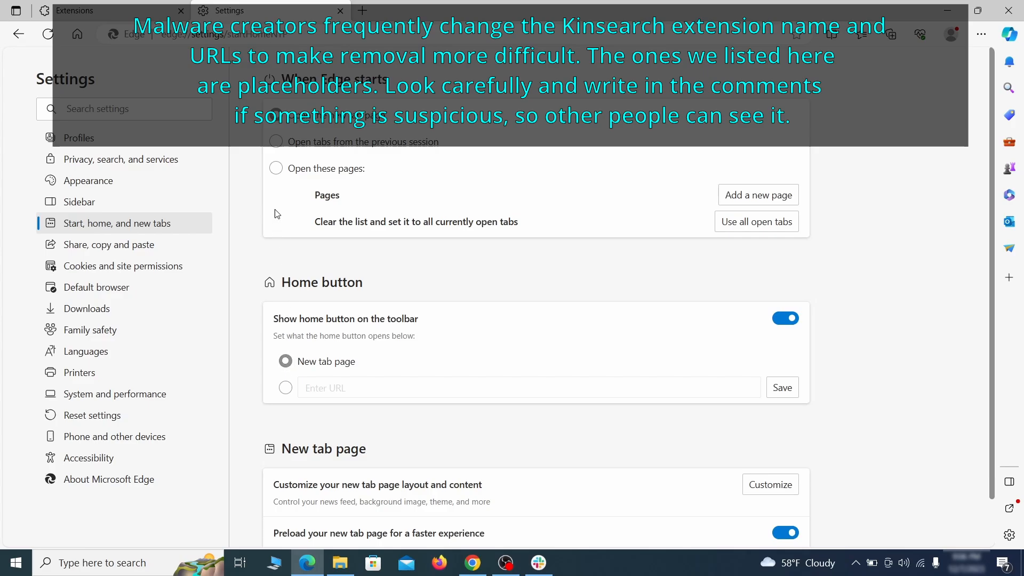
- Remove ExampleRougeURL.com from the sites allowed to send notifications in the site permissions
click(188, 267)
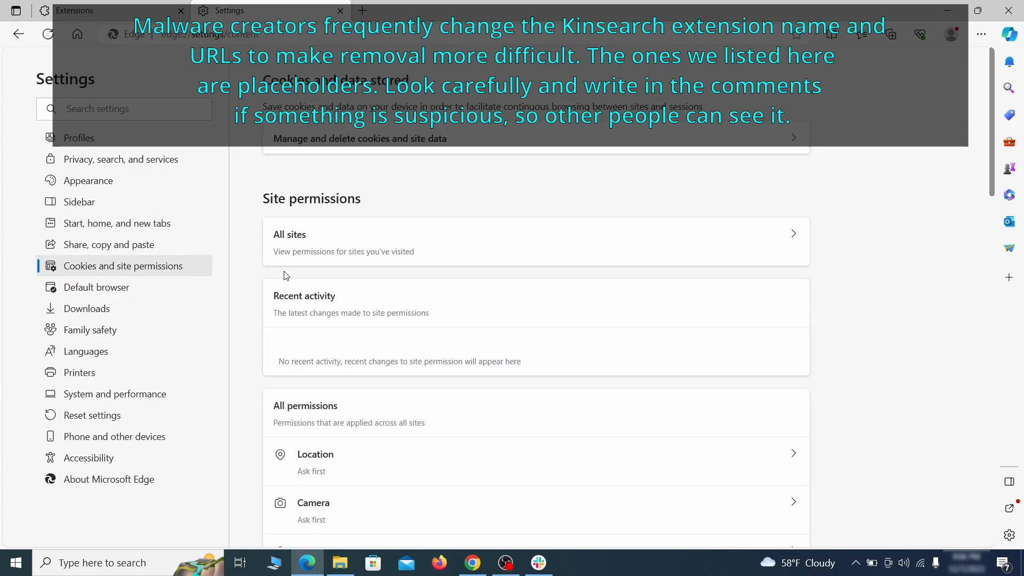
scroll(495, 278, down, 5)
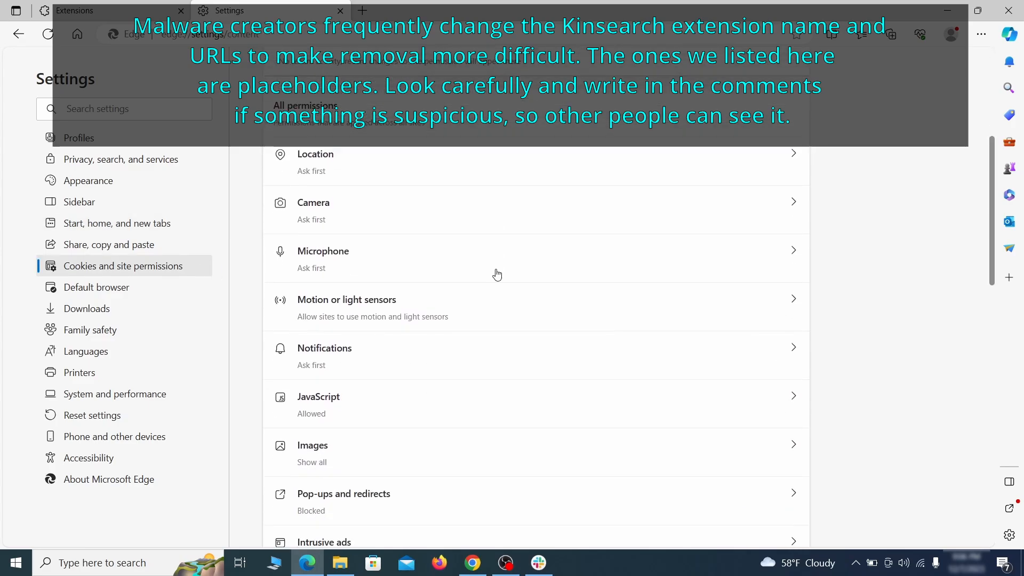
scroll(496, 281, down, 2)
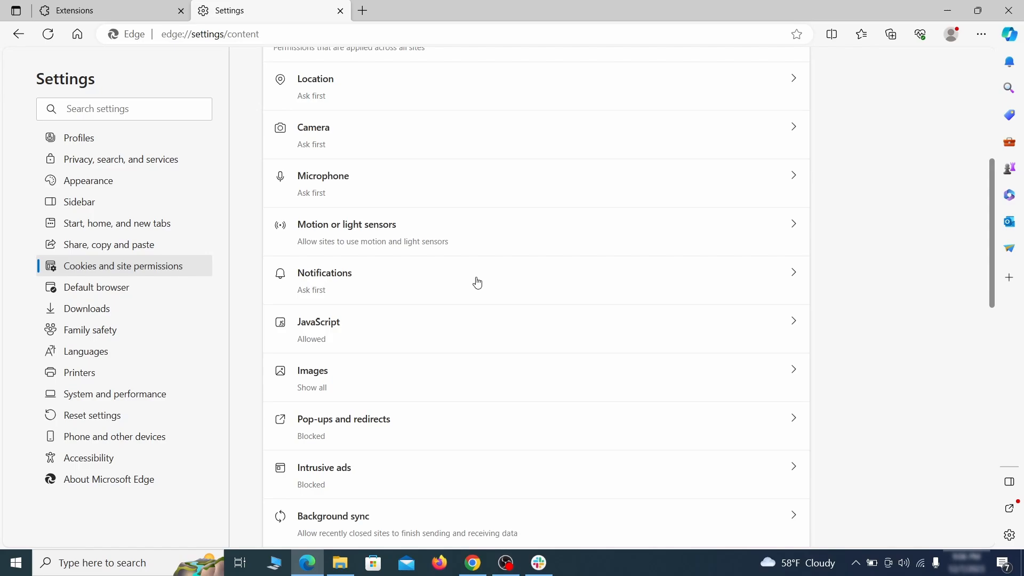
click(477, 282)
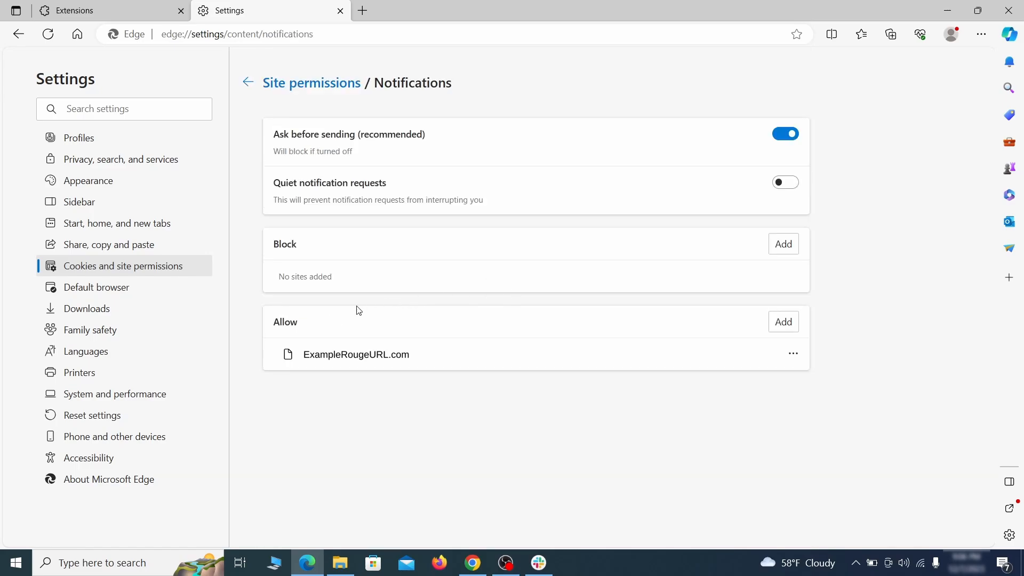
click(793, 353)
click(839, 397)
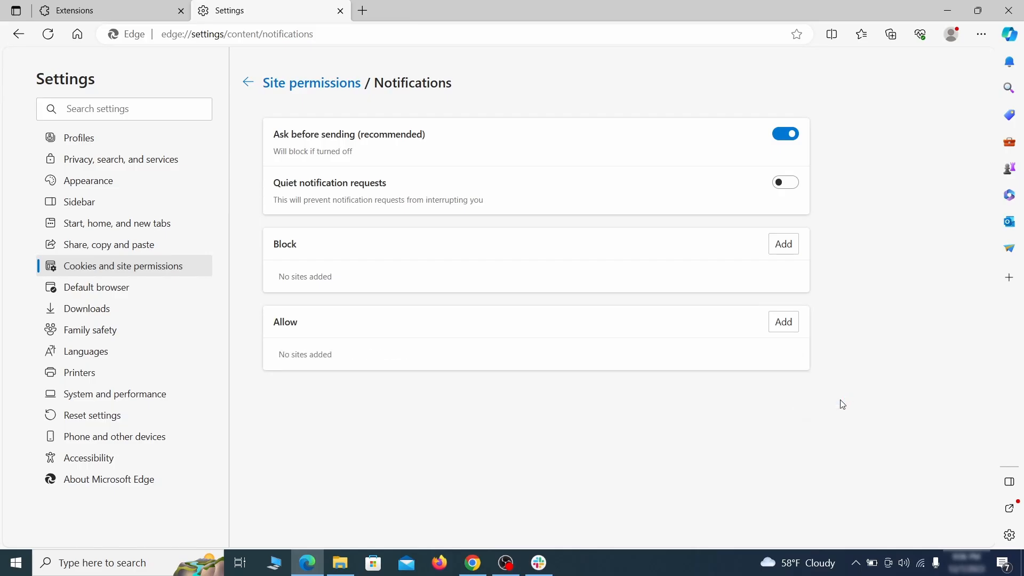